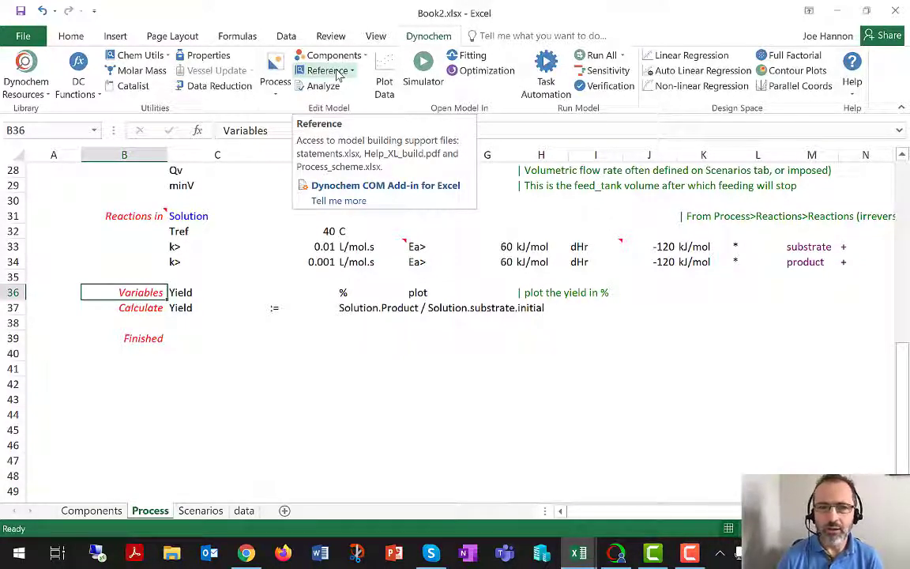
Download the Dynochem Statements reference workbook, open it in Excel and enable editing
left_click(338, 73)
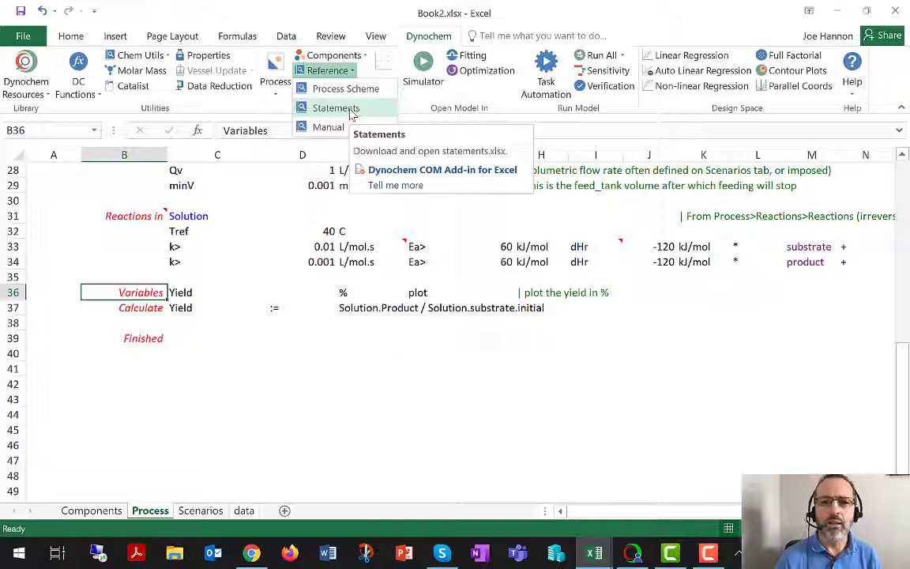
left_click(352, 112)
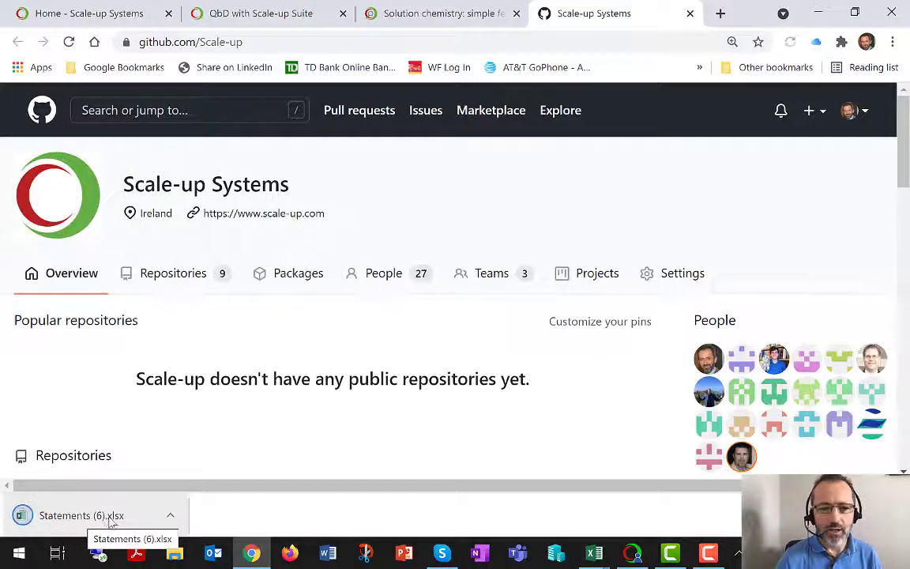
left_click(111, 518)
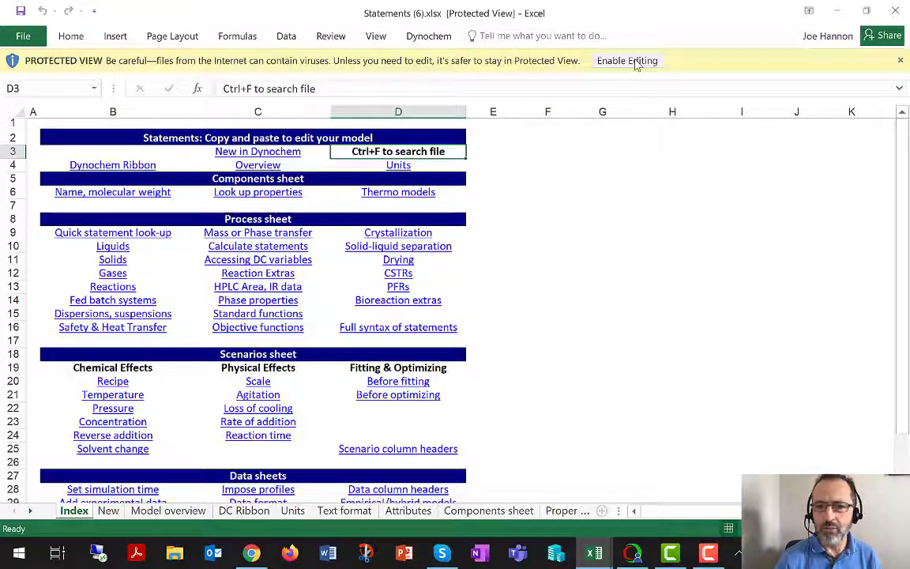
left_click(632, 60)
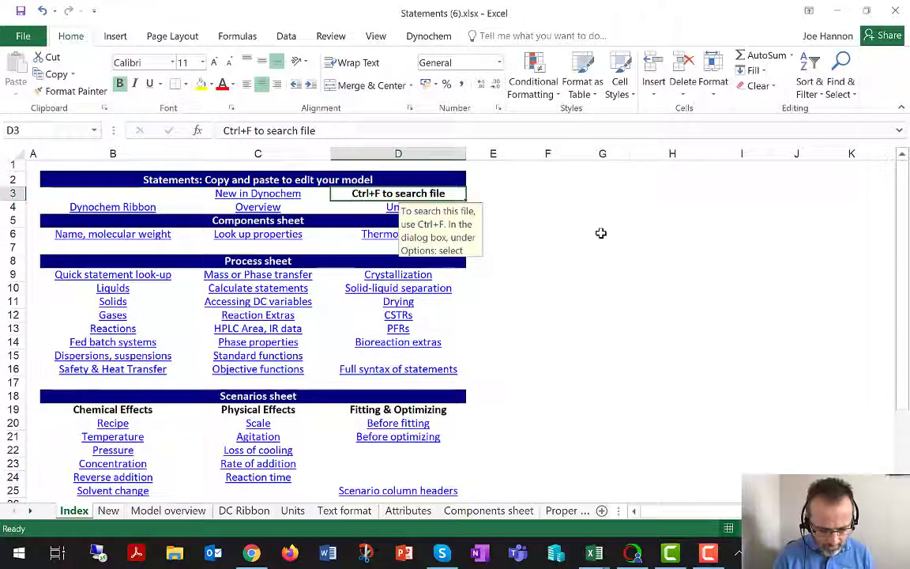
Search for "impose" with the search scope set to the entire workbook, going to the first match
key("ctrl+f")
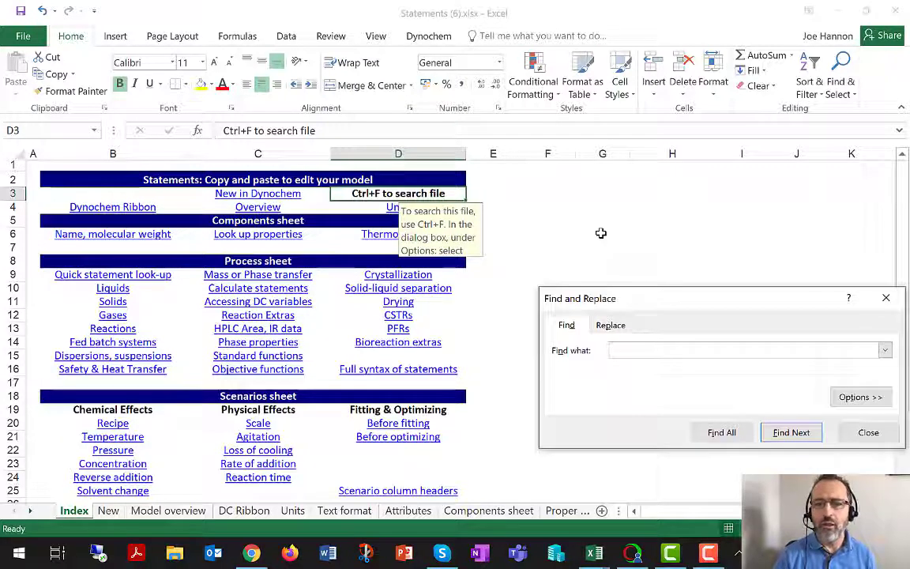
left_click_drag(675, 297, 605, 271)
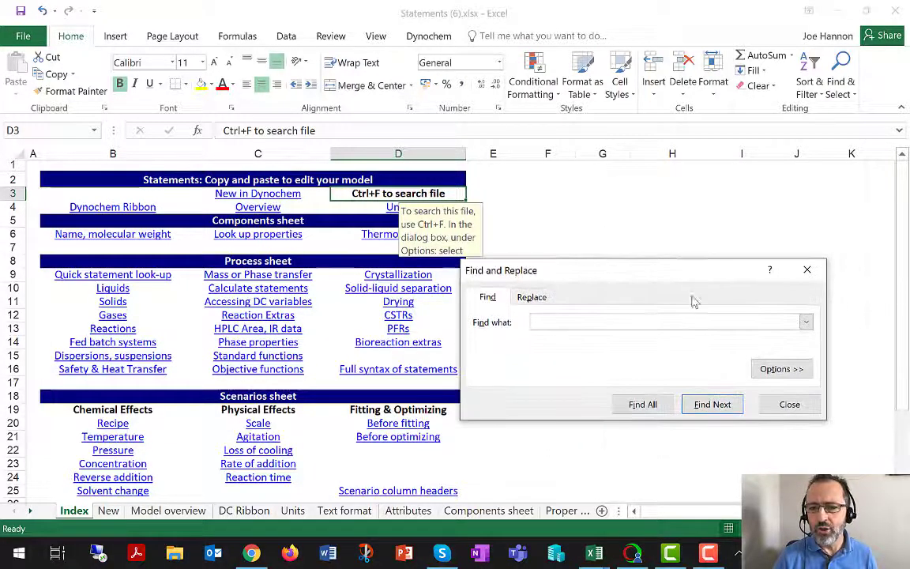
left_click(801, 369)
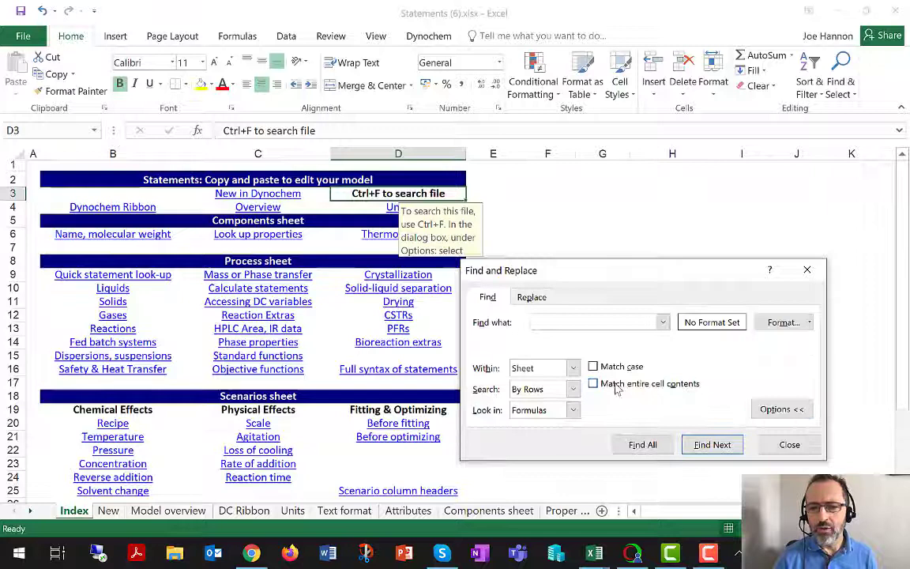
left_click(553, 368)
left_click(545, 395)
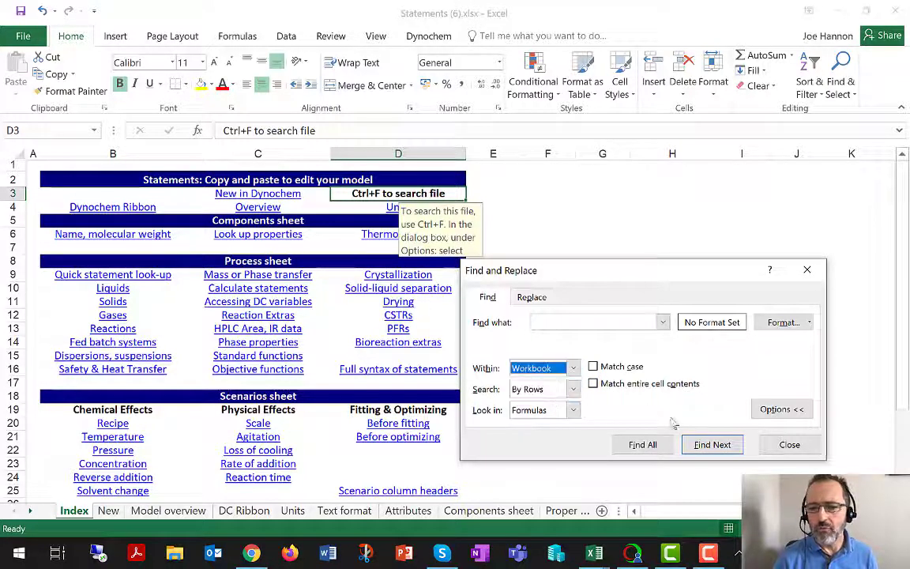
left_click(607, 324)
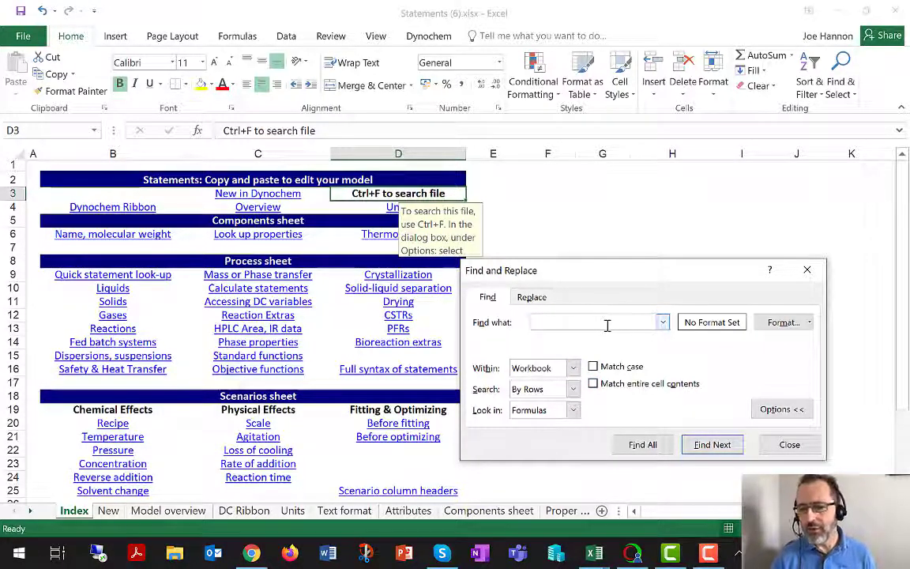
type("impose")
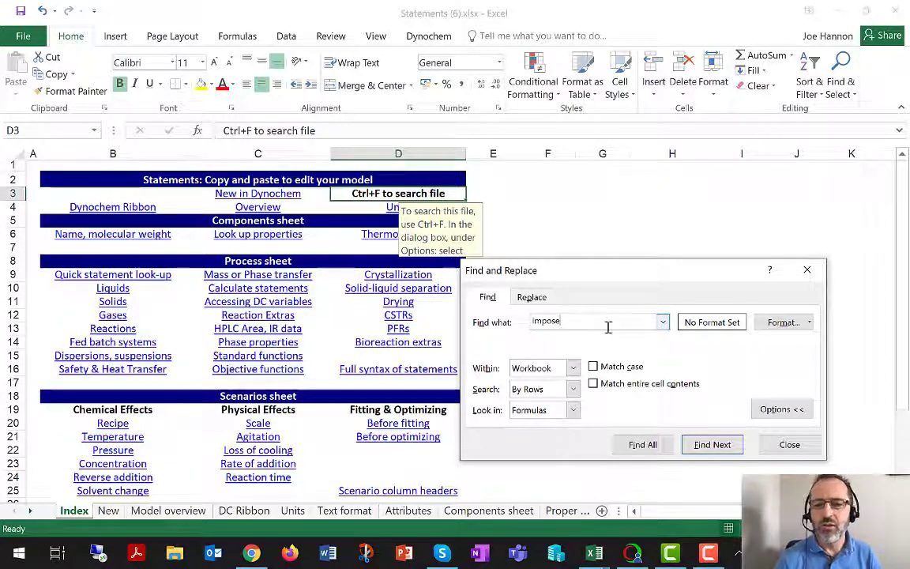
left_click(712, 445)
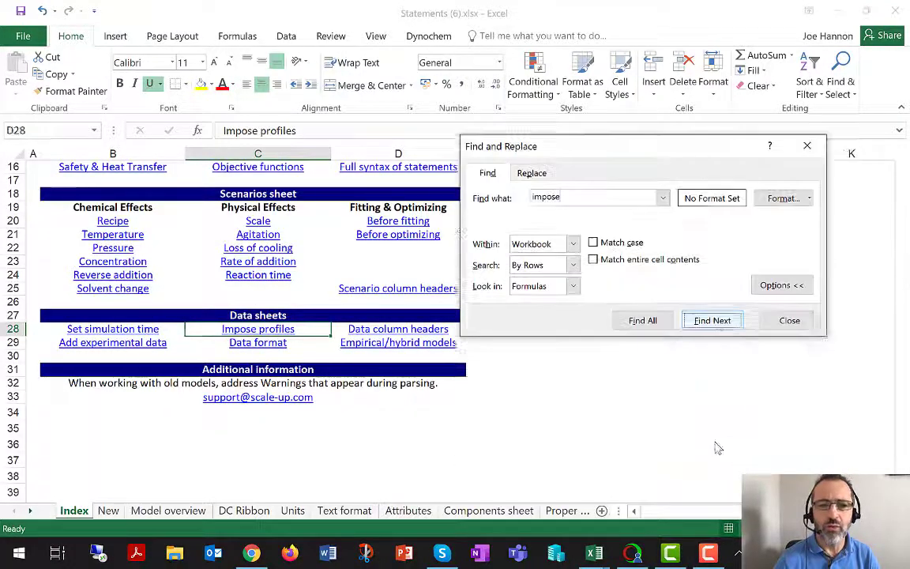
Step through the further matches for "impose" until reaching the attribute list on the Attributes sheet
left_click(713, 445)
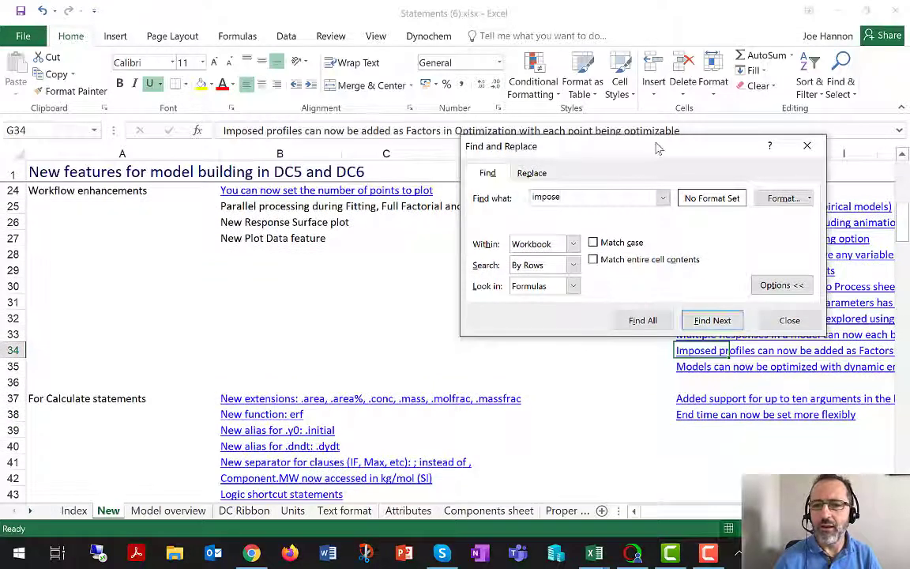
left_click_drag(657, 147, 294, 180)
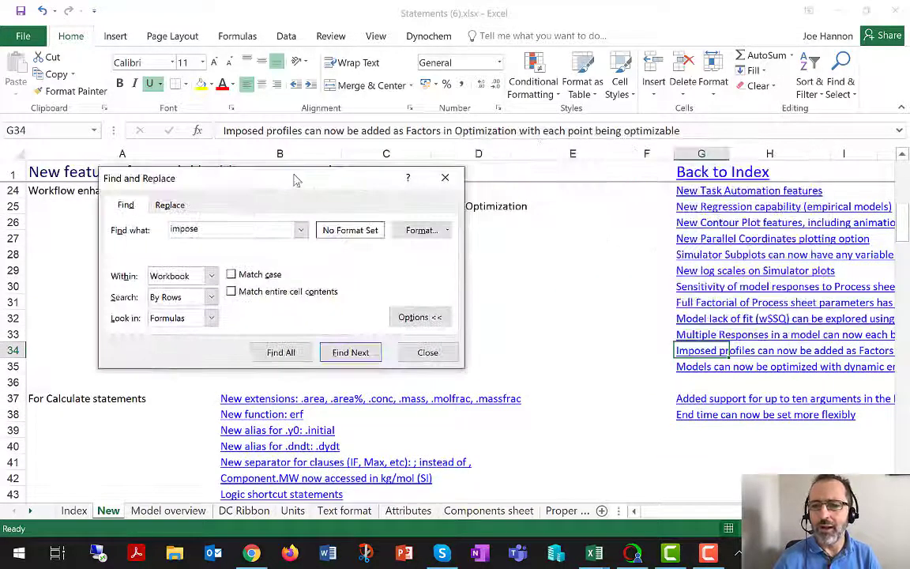
left_click(350, 353)
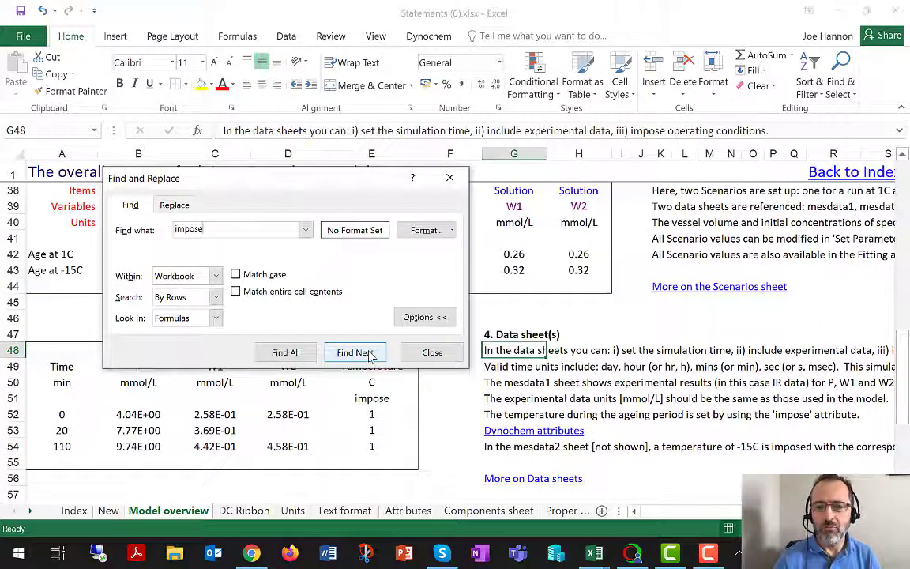
left_click(369, 357)
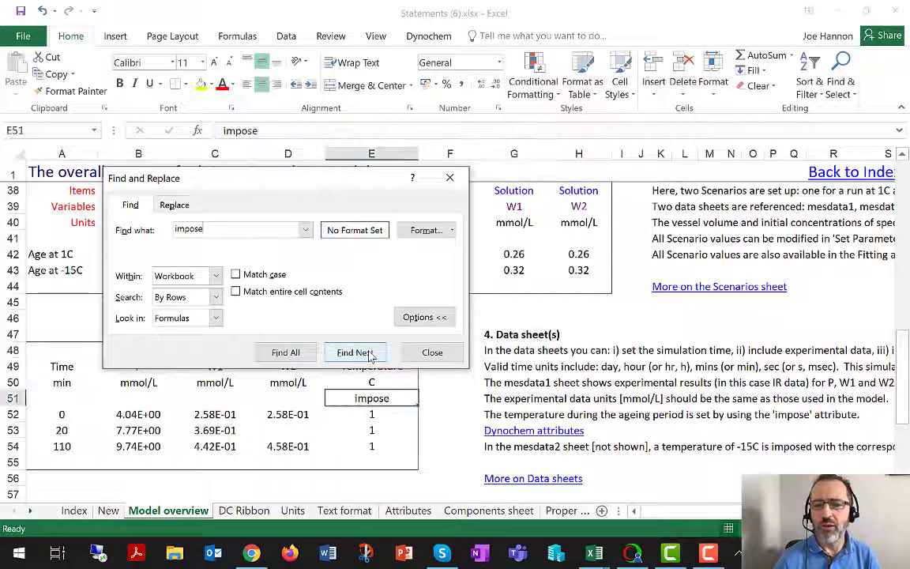
left_click(369, 356)
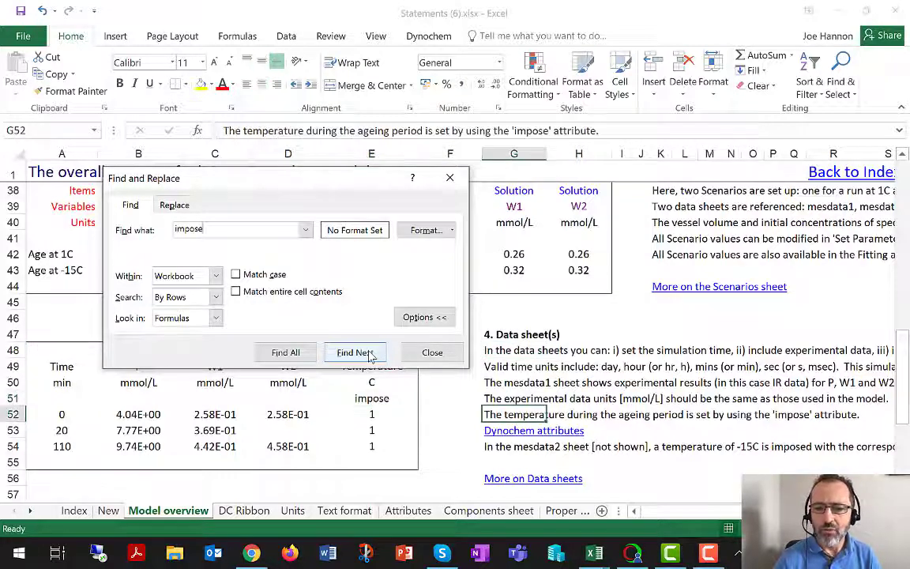
left_click(369, 356)
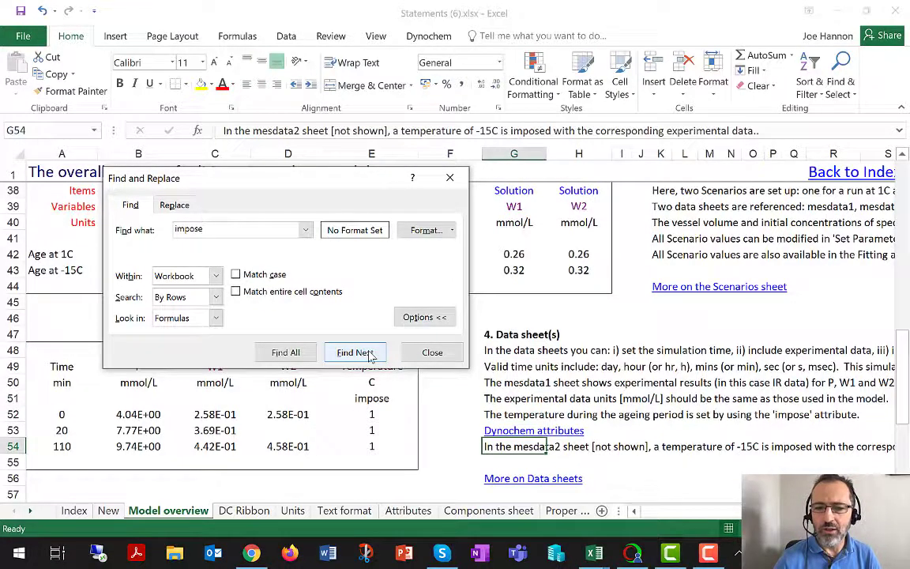
left_click(368, 356)
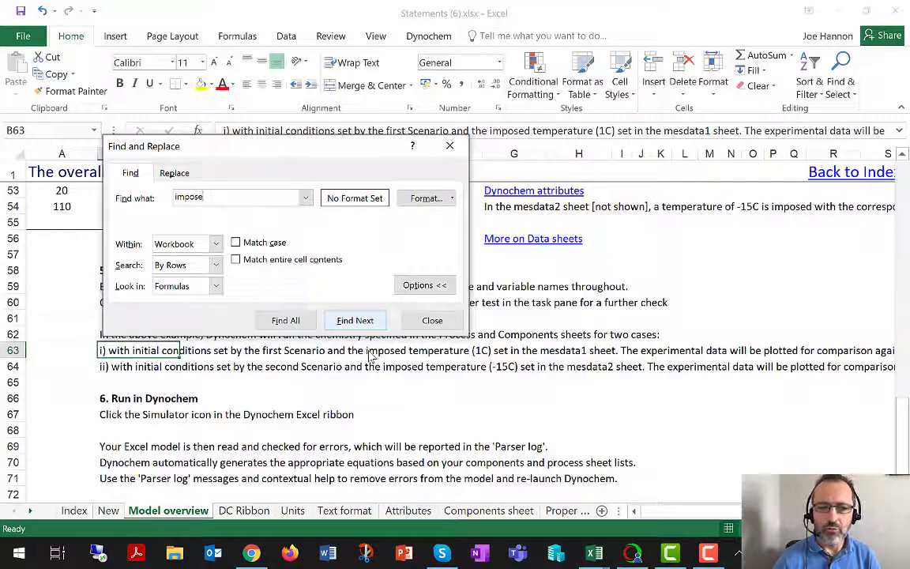
key("Return")
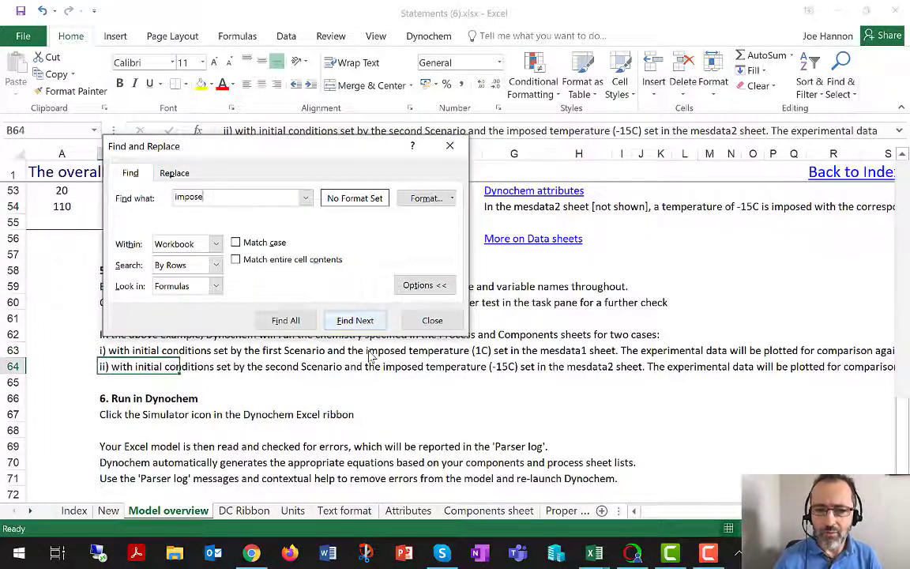
key("Return")
key("Return")
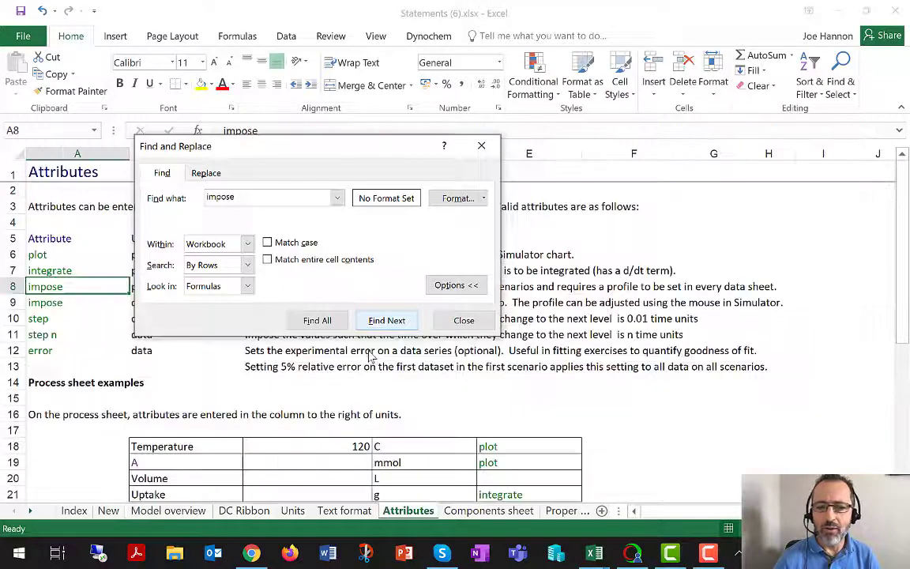
Check the process and data entries for the impose attribute on the Attributes sheet, and close the search
left_click_drag(357, 146, 754, 90)
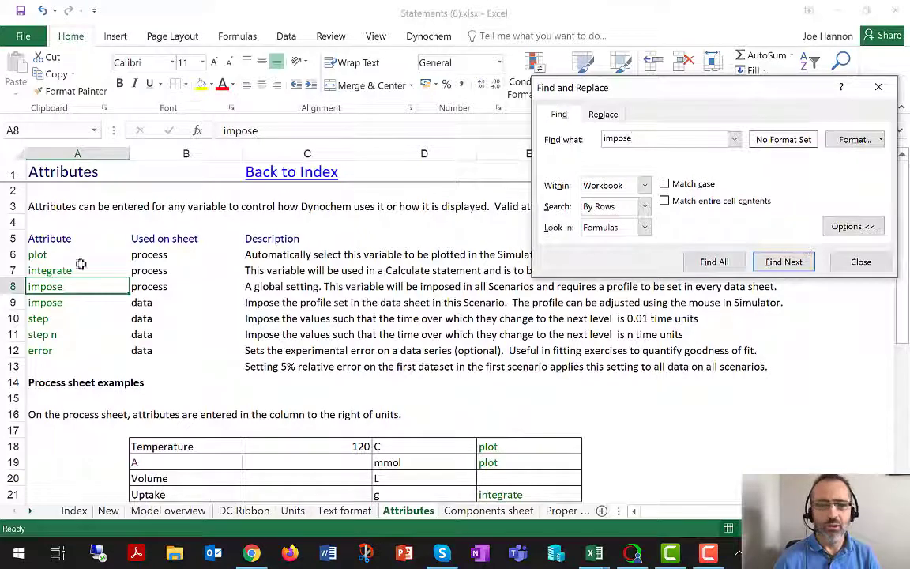
left_click(786, 261)
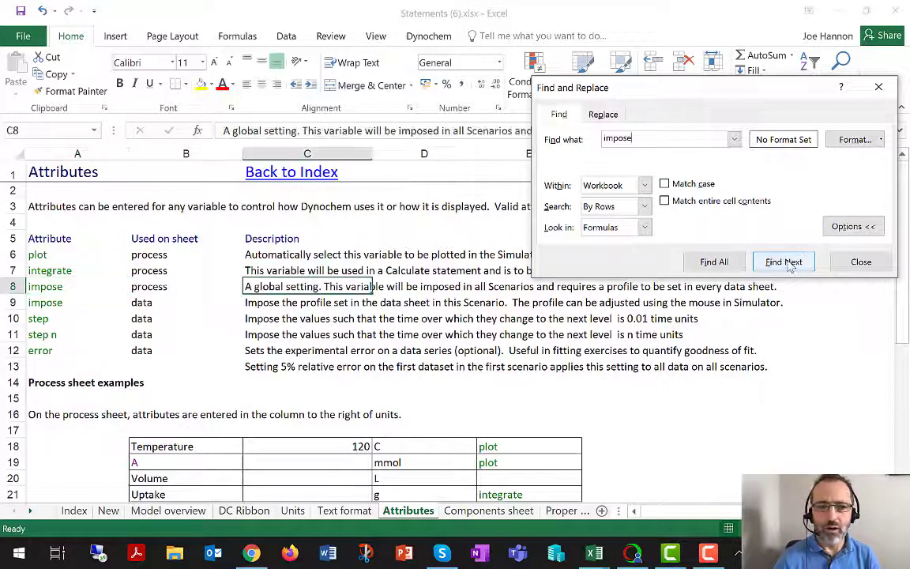
left_click(786, 261)
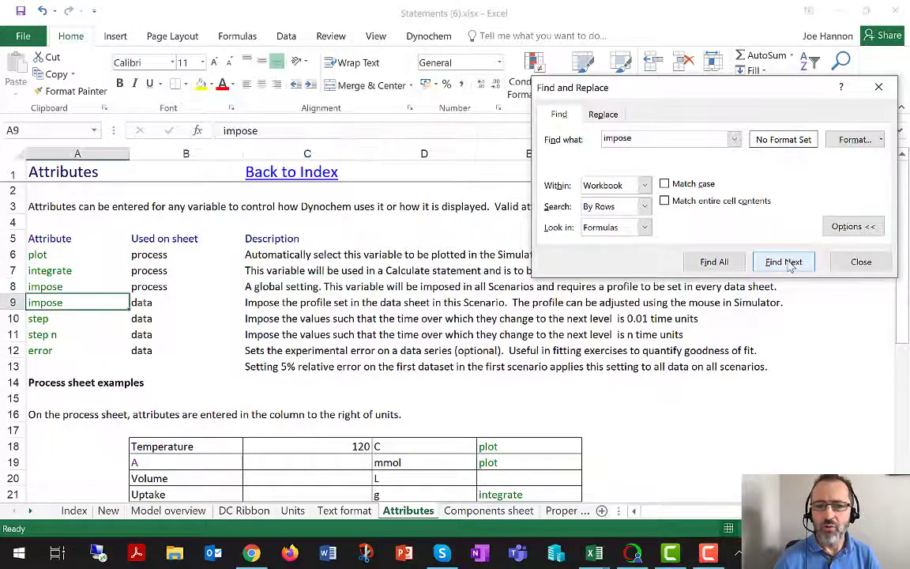
left_click(854, 267)
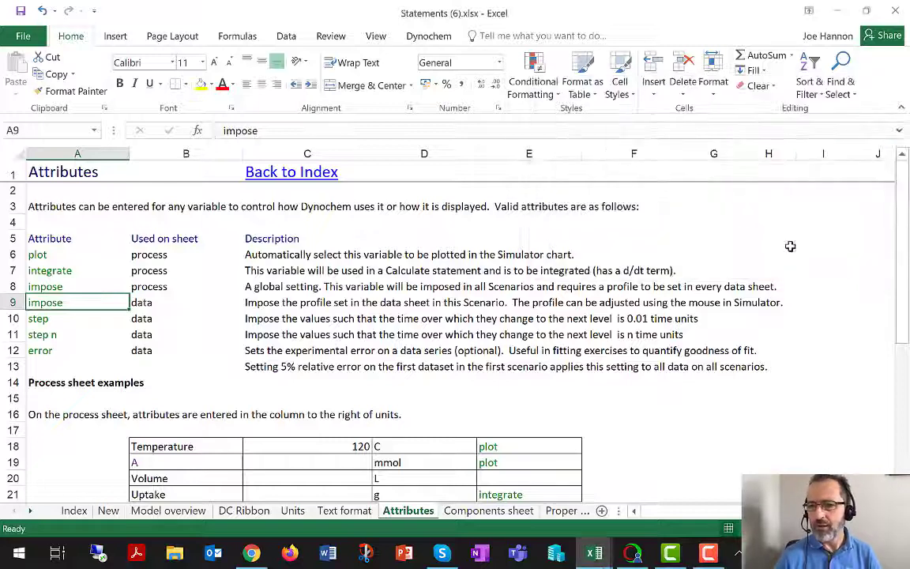
Go back to the Index, open the Impose profiles topic and select its example table in A62:E71
left_click(278, 173)
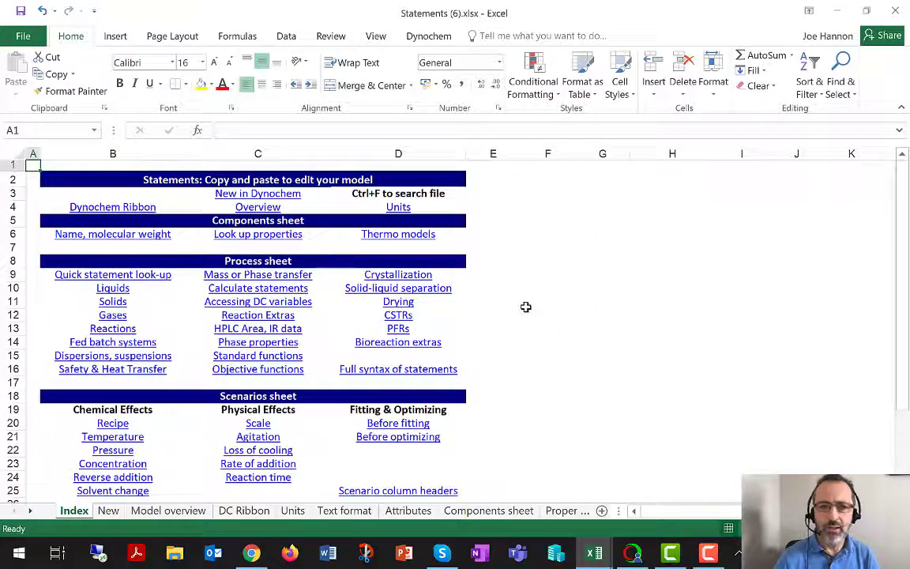
scroll(525, 306, "down", 3)
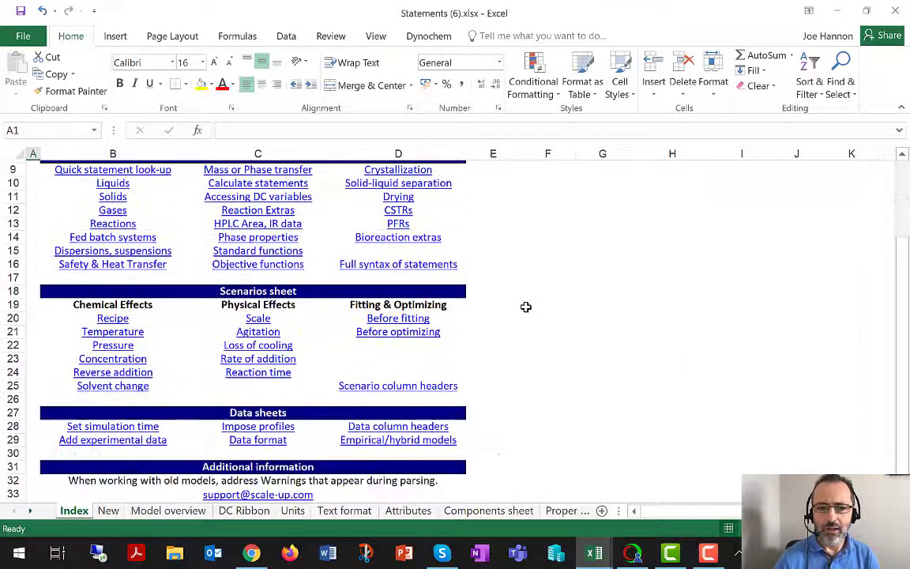
left_click(251, 412)
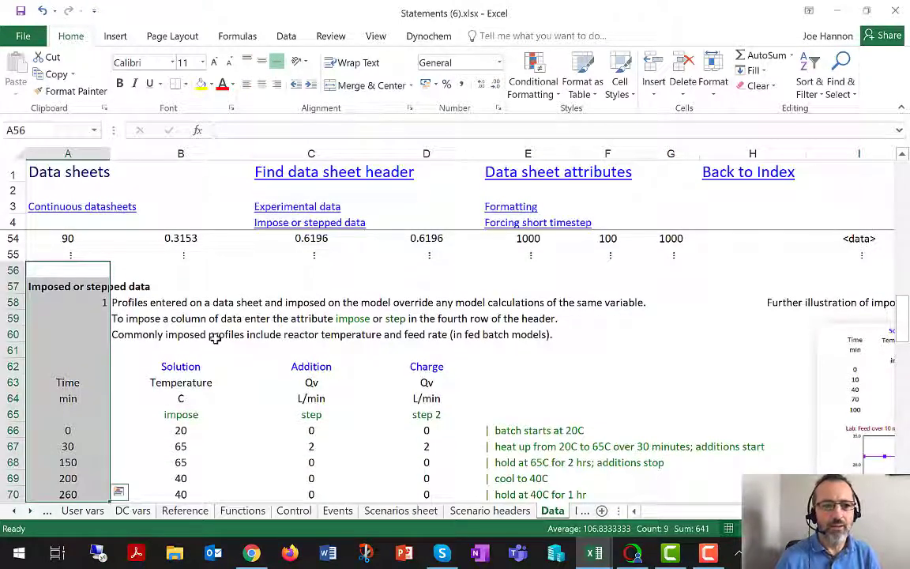
scroll(215, 338, "down", 1)
left_click(91, 319)
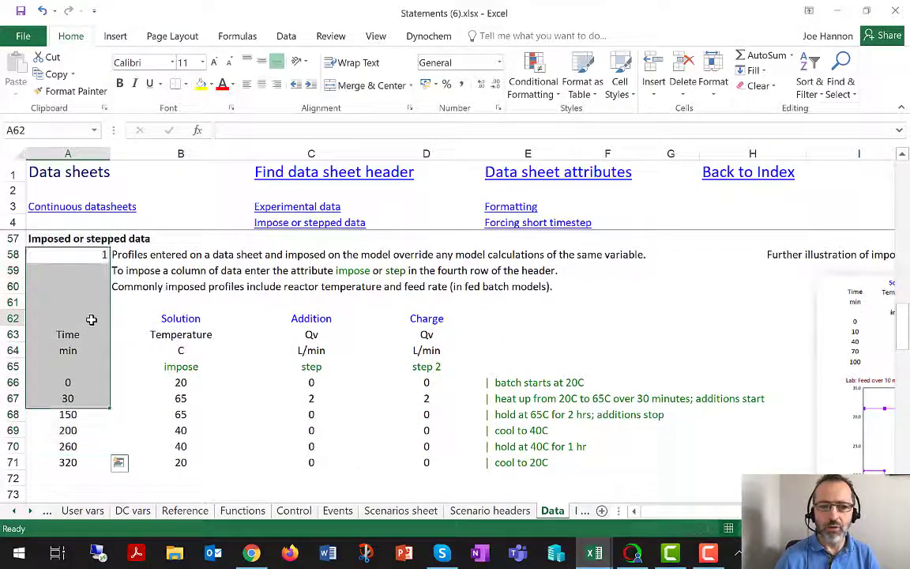
left_click_drag(91, 319, 567, 459)
Examine the Data sheet's guidance on continuous datasheets, experimental data and imposed or stepped data
scroll(561, 450, "up", 5)
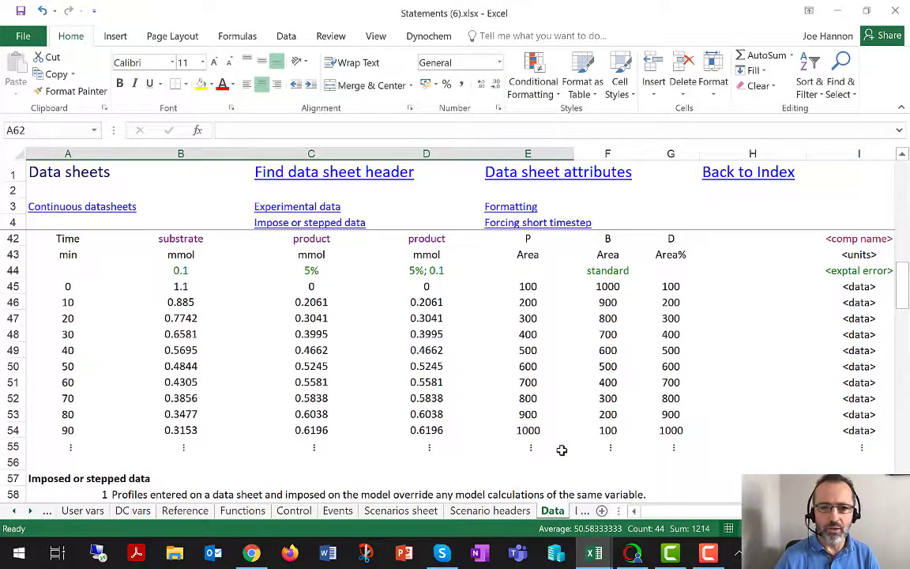
scroll(561, 450, "up", 8)
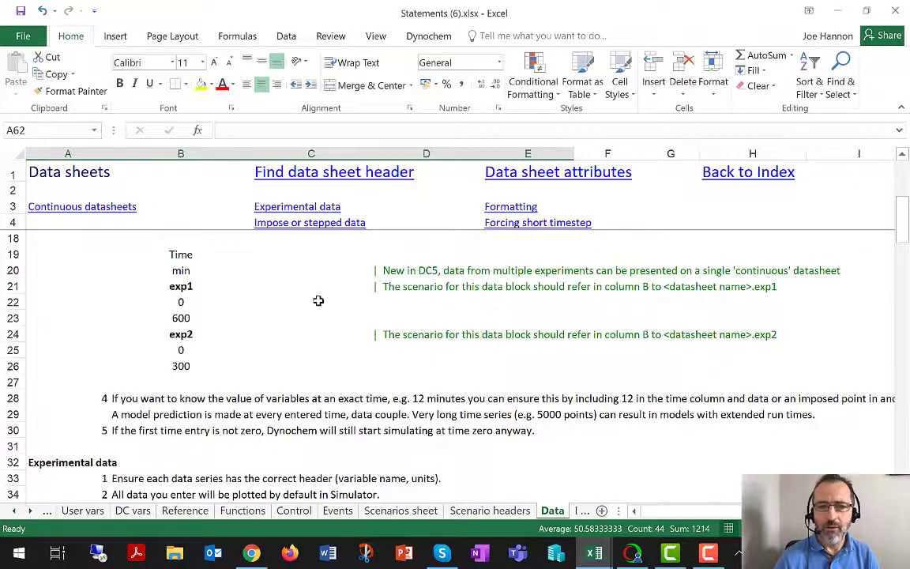
scroll(318, 300, "up", 4)
scroll(318, 300, "down", 1)
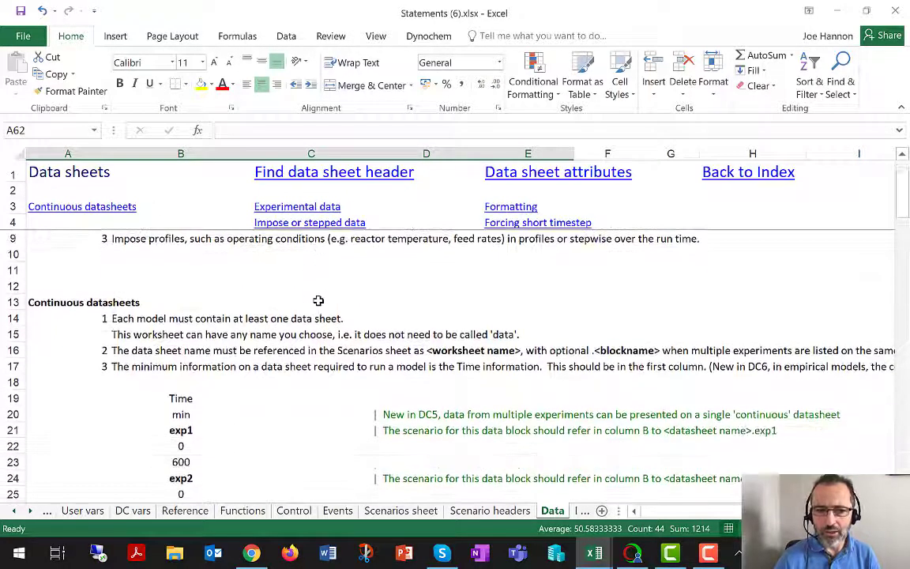
scroll(318, 300, "down", 4)
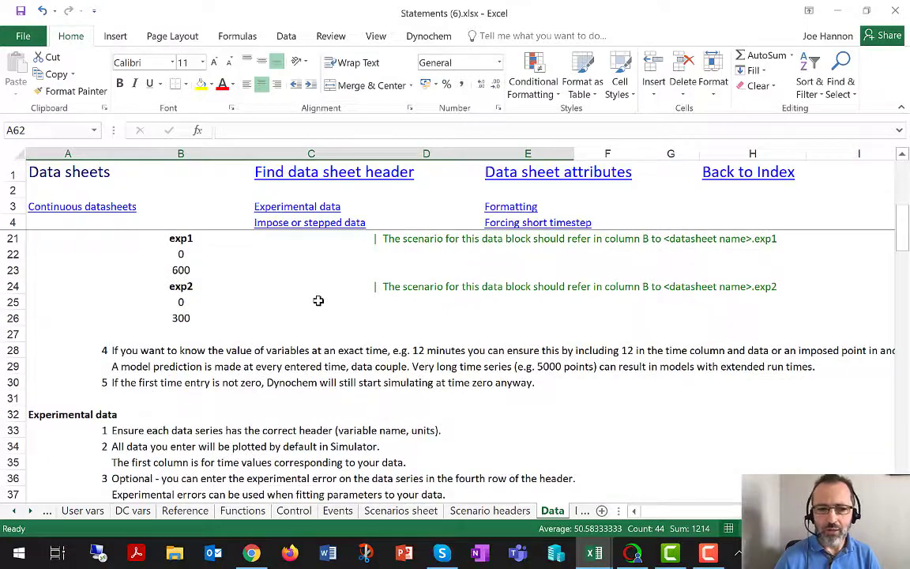
scroll(318, 300, "down", 5)
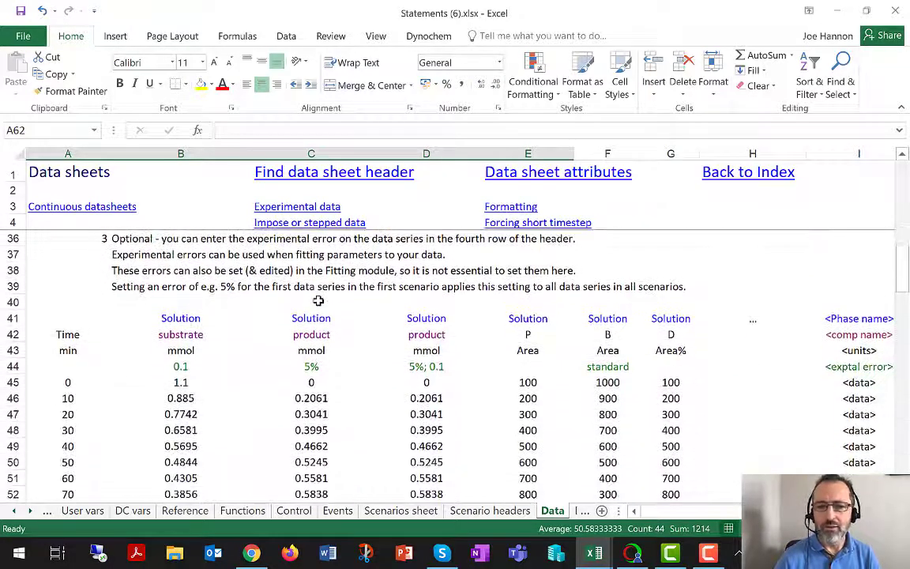
scroll(319, 300, "down", 1)
scroll(319, 300, "down", 2)
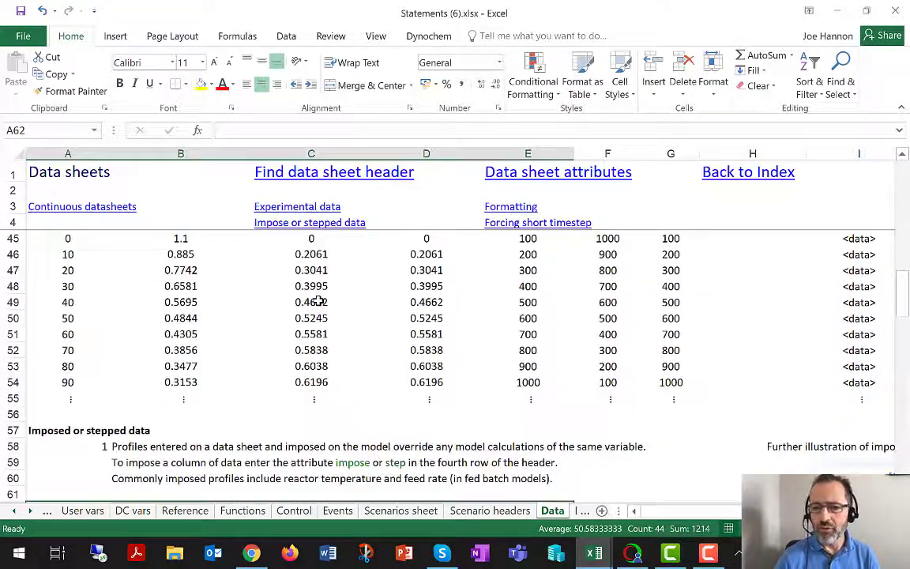
scroll(316, 301, "down", 5)
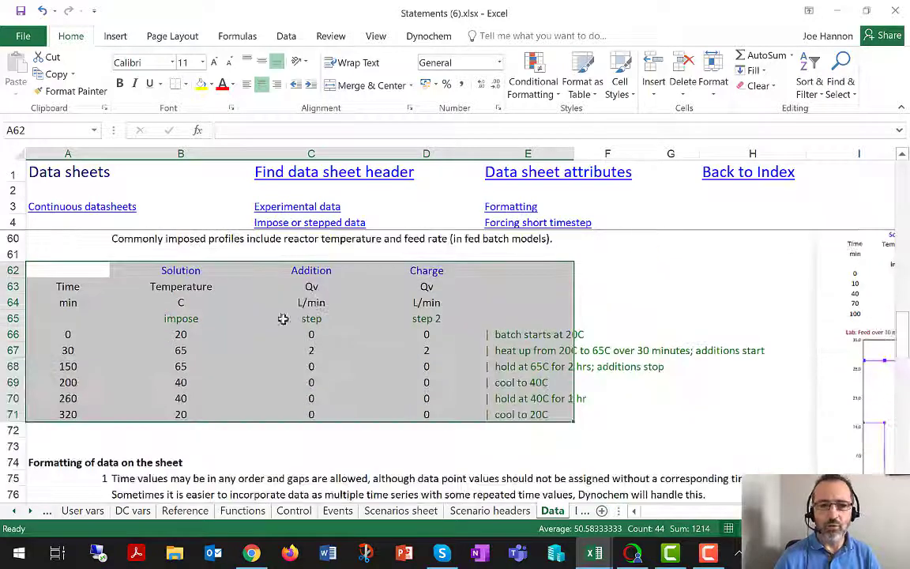
Select the time and imposed temperature values in A65:B71 of the example, and close the Statements workbook
left_click_drag(75, 323, 180, 409)
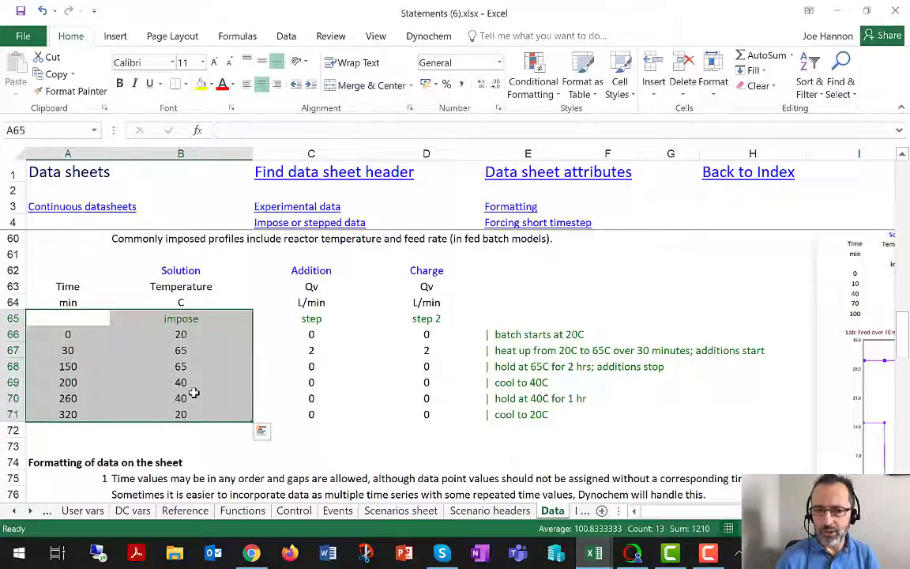
left_click(895, 13)
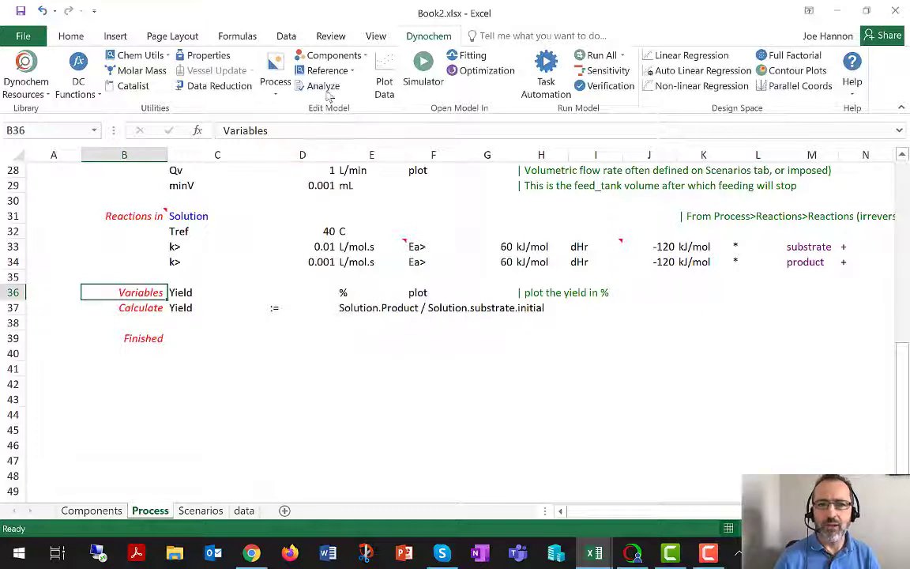
Open Dynochem's reference manual, Help_XL_build (1).pdf, in the browser and dismiss the downloads bar
left_click(329, 71)
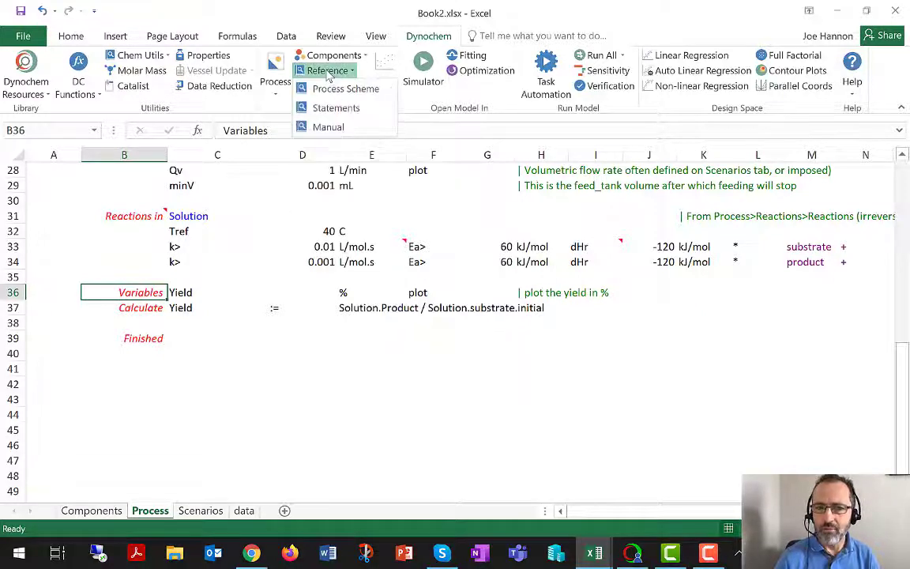
left_click(332, 129)
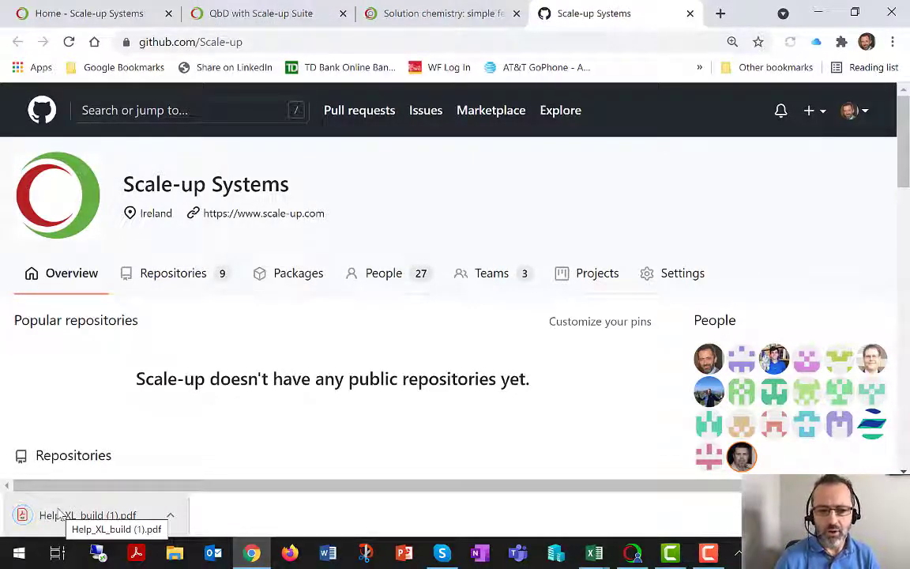
left_click(60, 514)
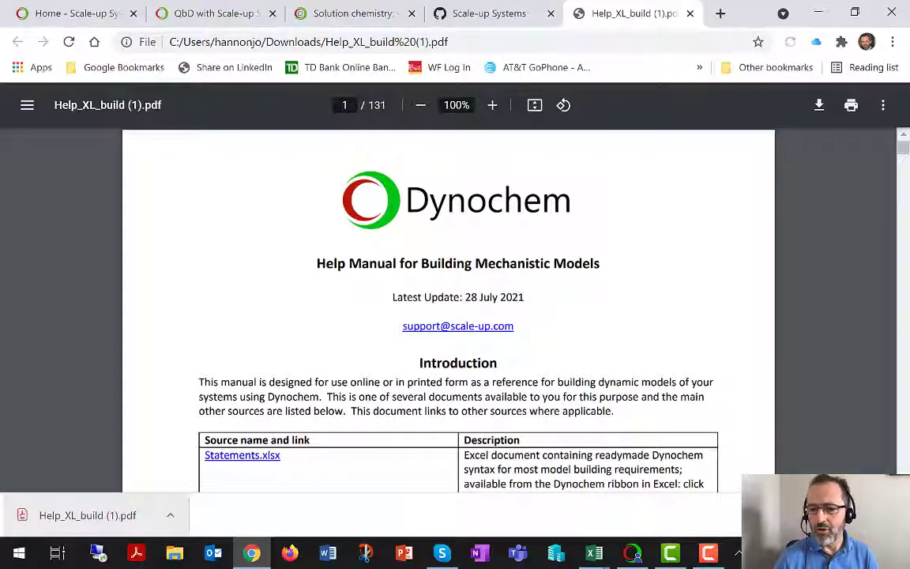
left_click(895, 515)
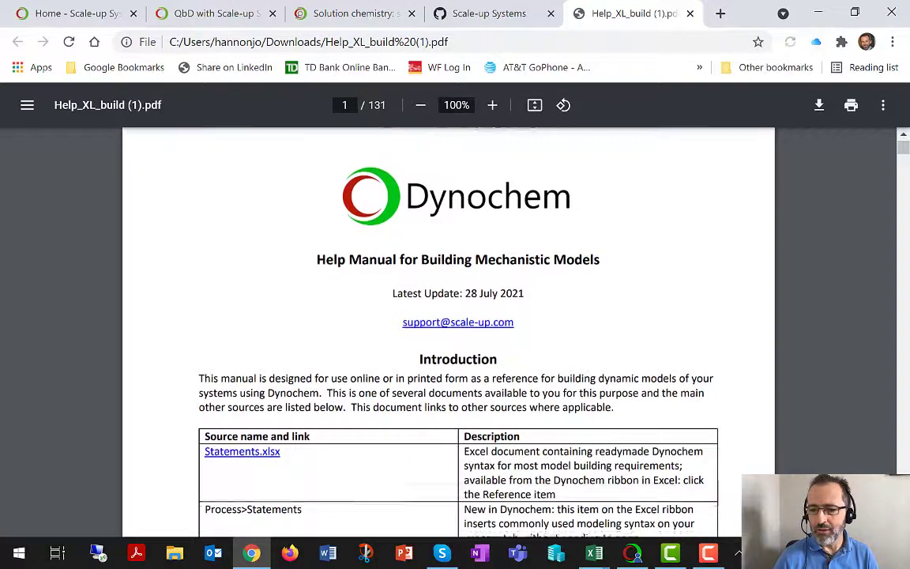
Examine the manual's introduction, its table of reference sources and the contents list through to the profile data sheet topics
scroll(457, 316, "down", 3)
scroll(458, 315, "down", 1)
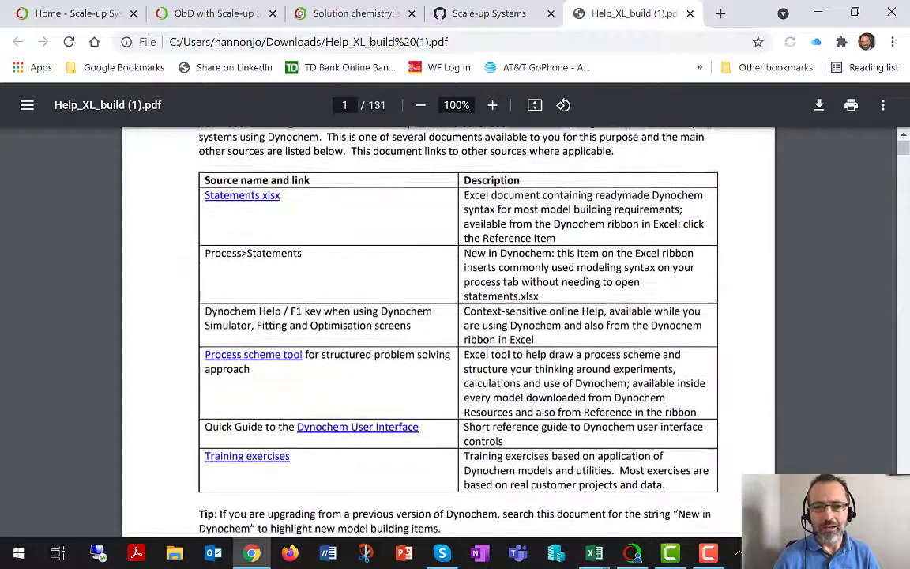
scroll(457, 316, "down", 1)
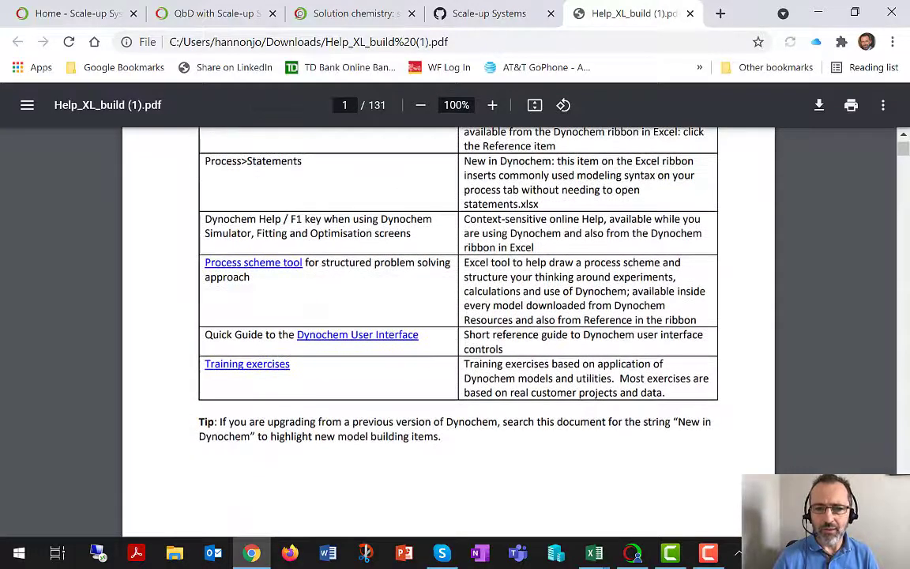
scroll(457, 316, "down", 3)
scroll(458, 316, "down", 4)
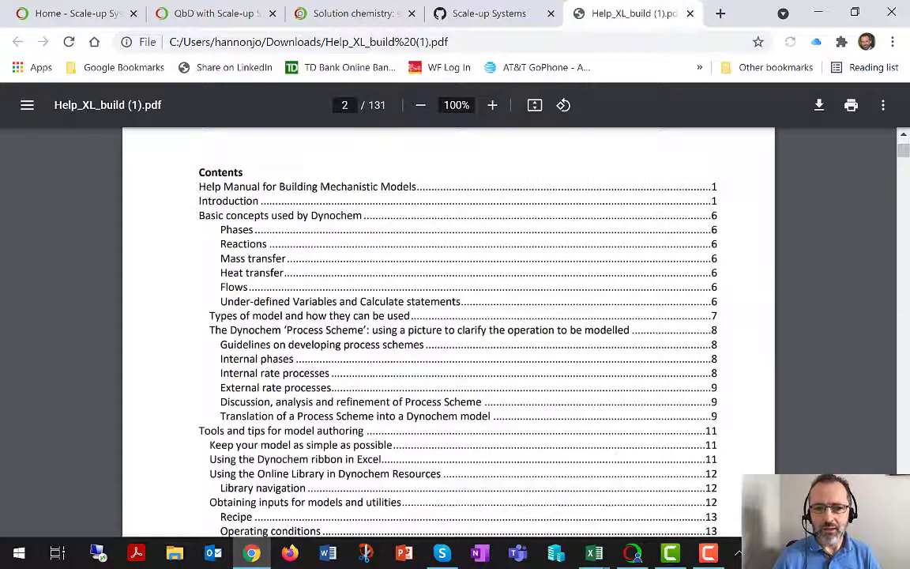
scroll(448, 332, "down", 1)
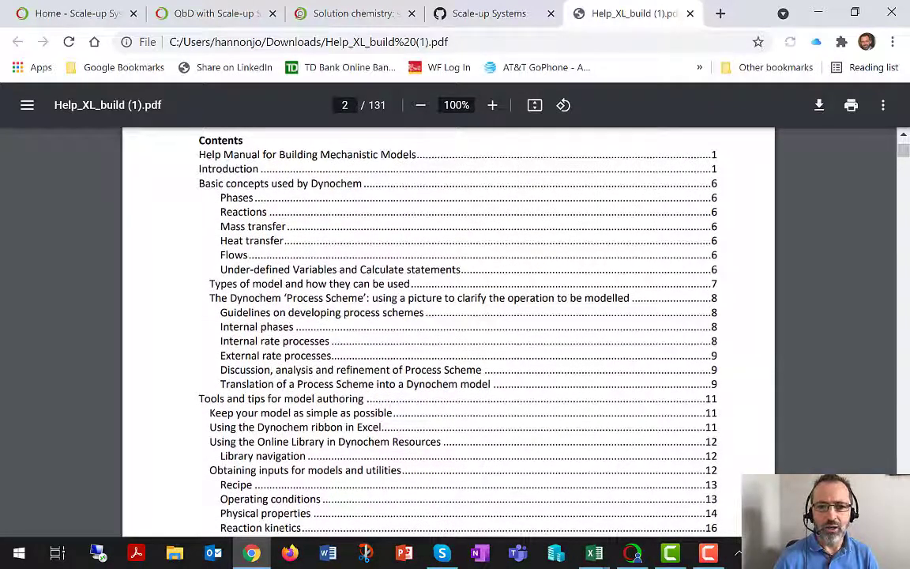
scroll(448, 316, "down", 8)
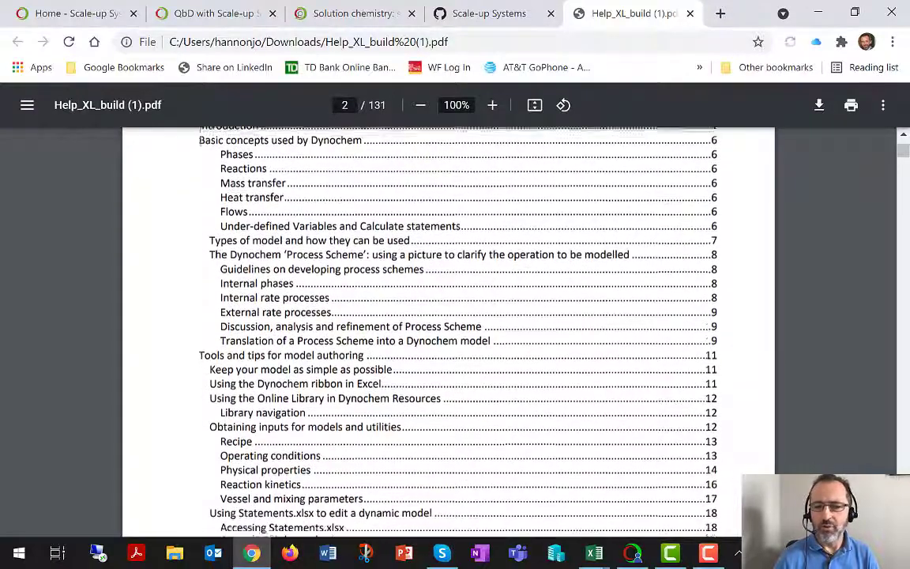
scroll(448, 316, "down", 8)
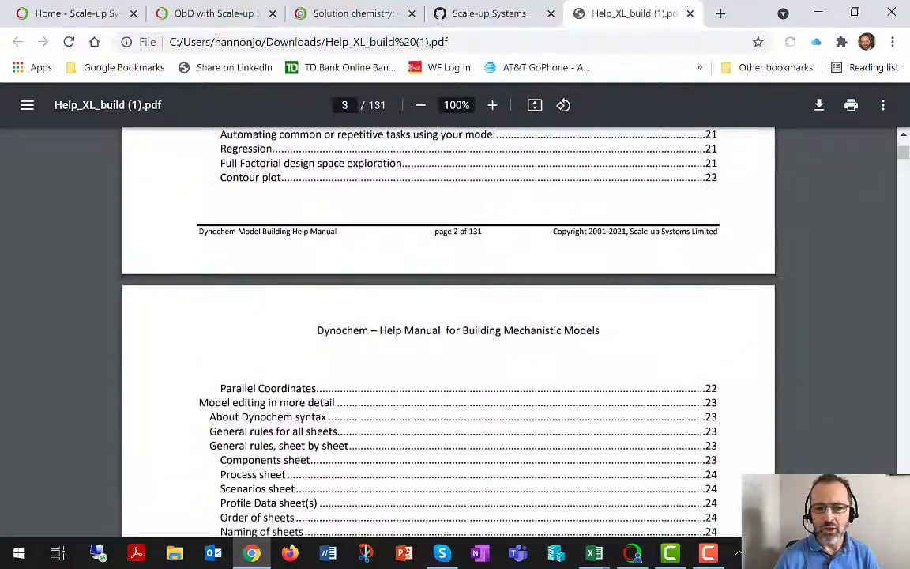
scroll(448, 316, "down", 12)
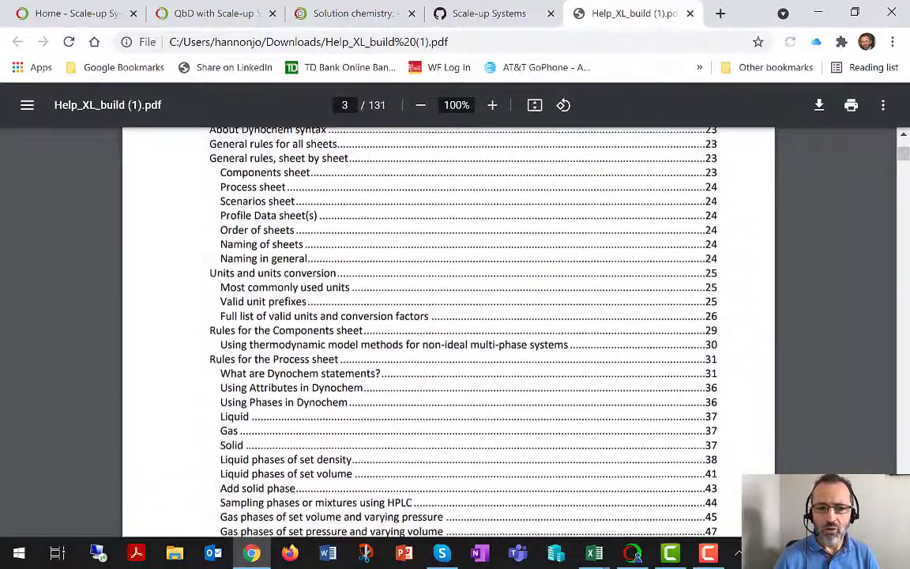
scroll(448, 316, "down", 3)
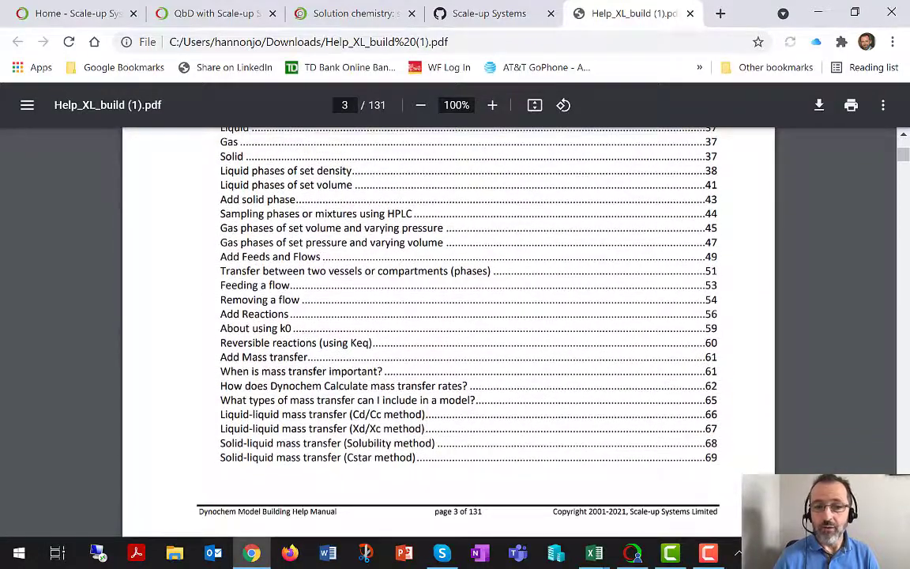
scroll(448, 316, "down", 1)
scroll(448, 316, "down", 4)
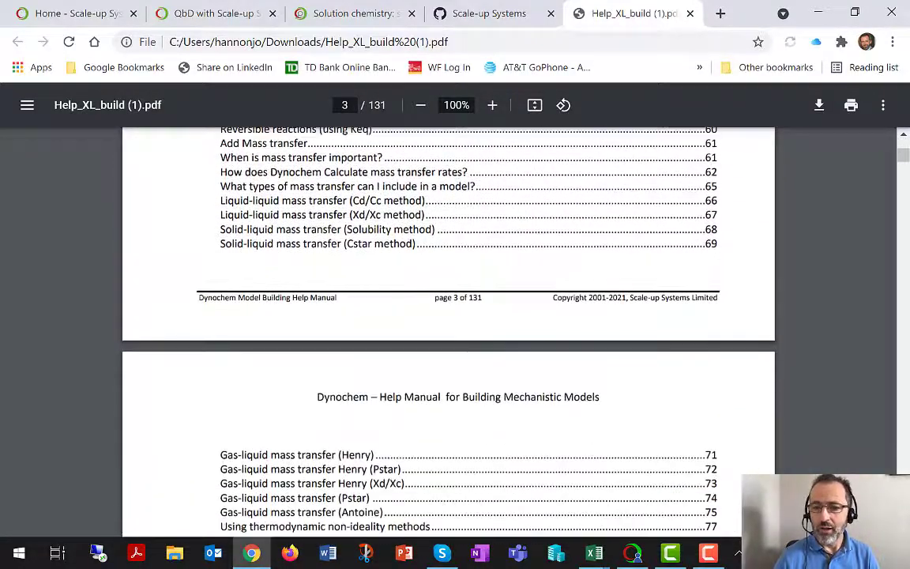
scroll(448, 315, "down", 12)
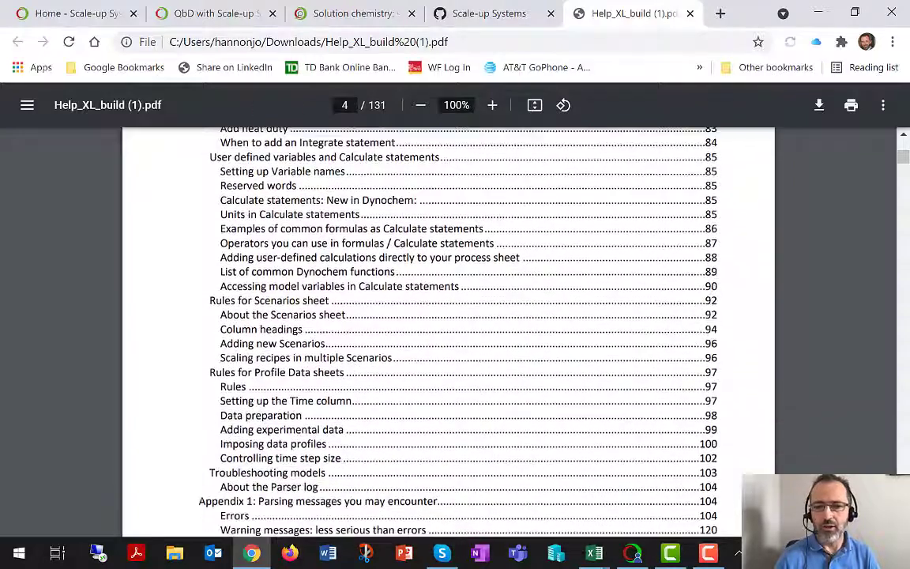
scroll(448, 316, "down", 1)
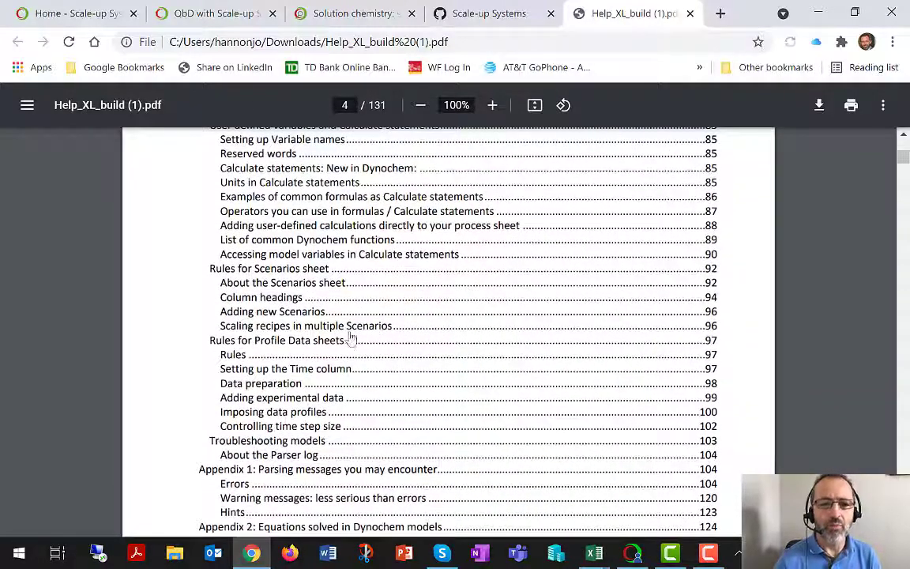
Open the manual's Imposing data profiles section and examine its guidance, the impose and step example table, and the plot
left_click(314, 417)
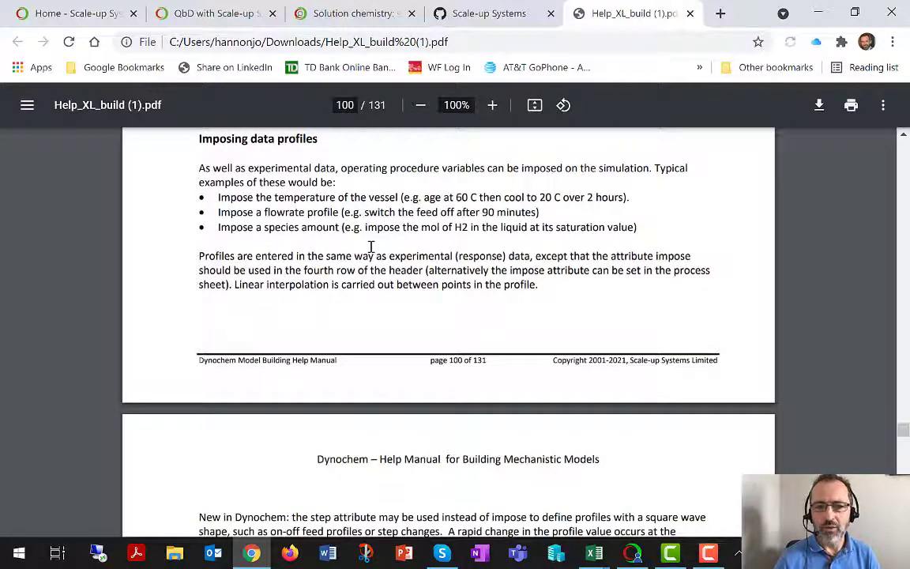
left_click_drag(221, 171, 483, 227)
left_click(875, 420)
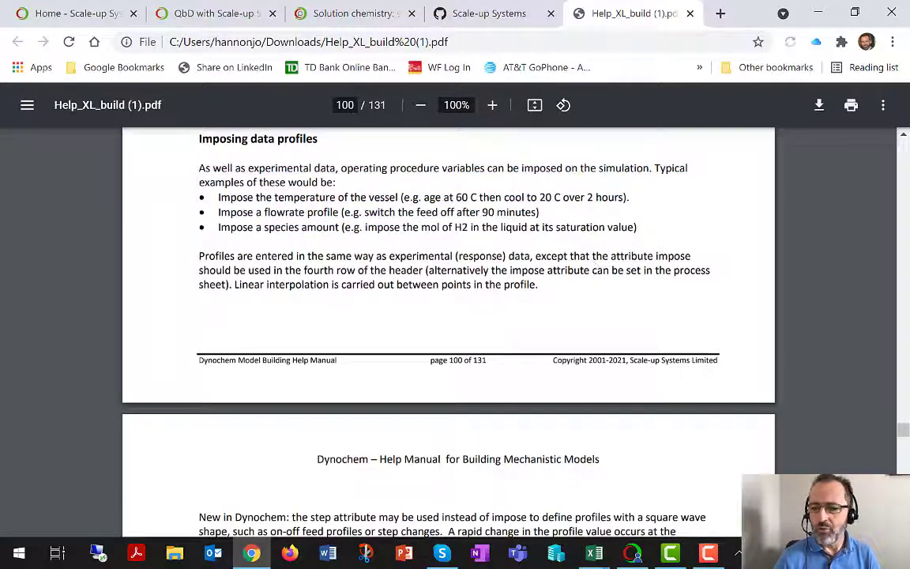
scroll(449, 316, "down", 4)
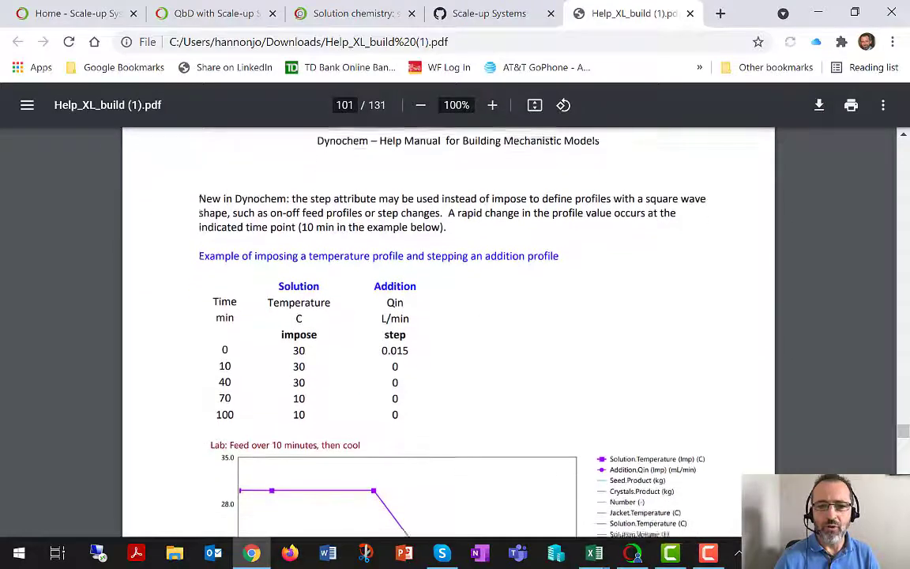
scroll(339, 345, "down", 1)
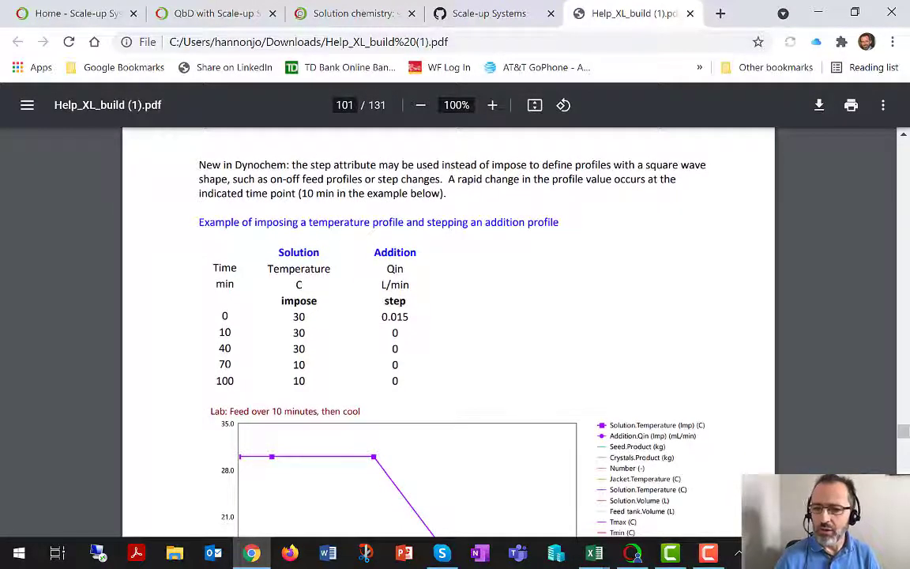
scroll(190, 263, "down", 3)
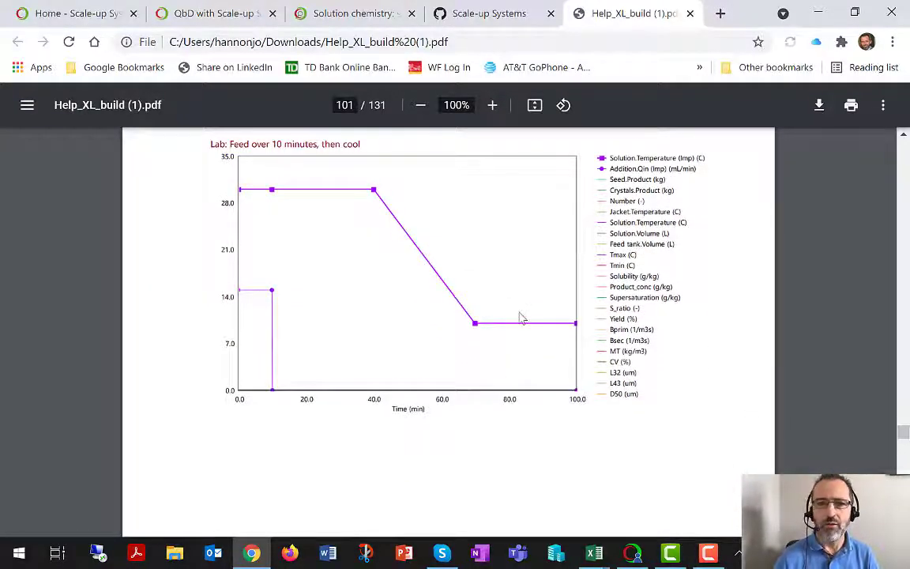
Close the manual and switch back to the Book2.xlsx workbook in Excel
left_click(690, 14)
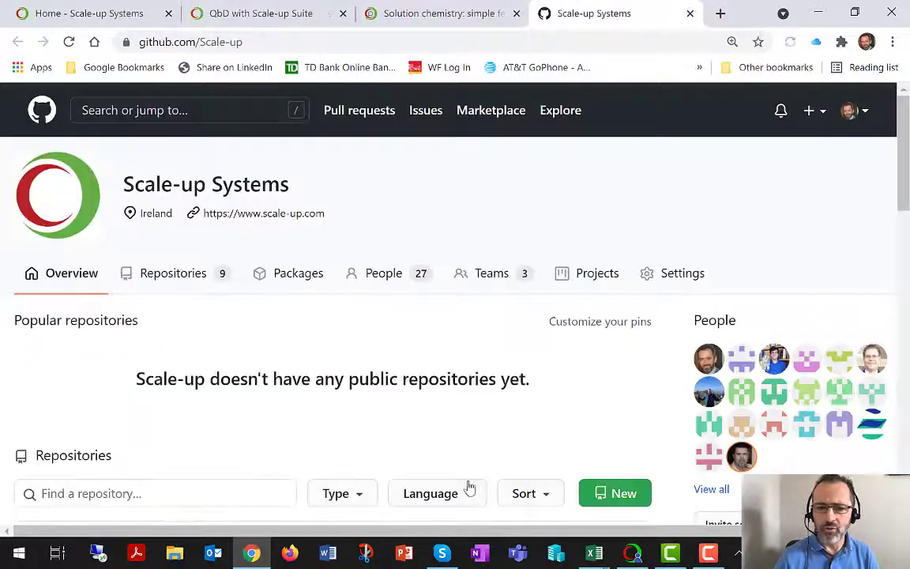
left_click(595, 554)
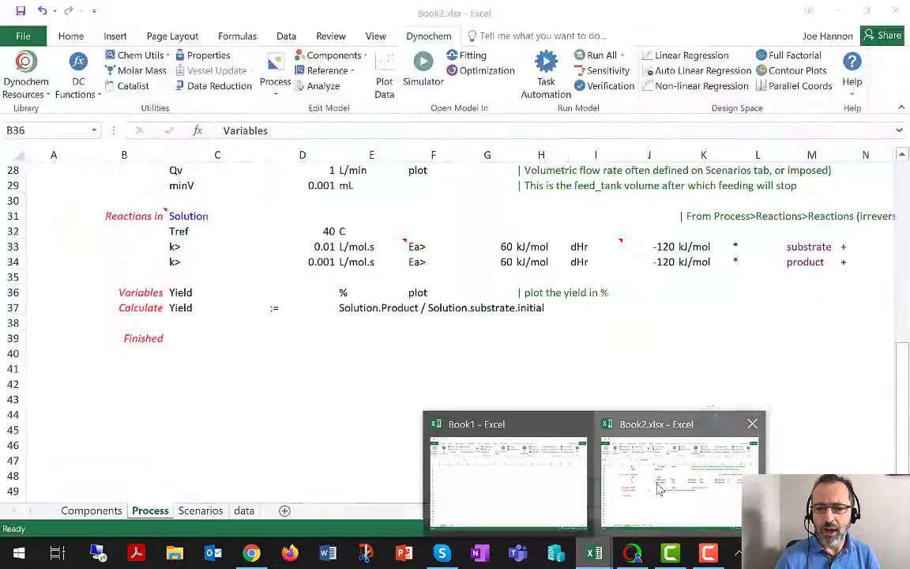
left_click(658, 488)
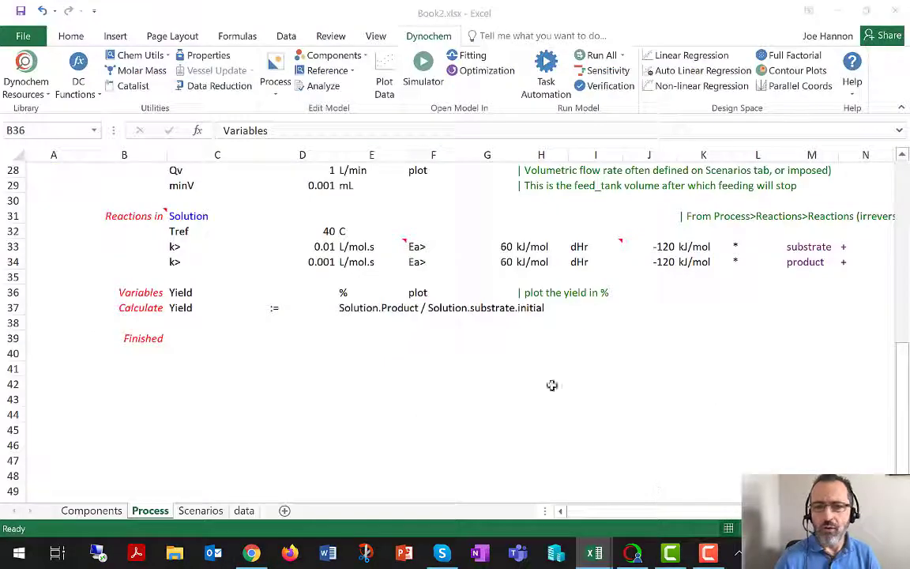
left_click(327, 73)
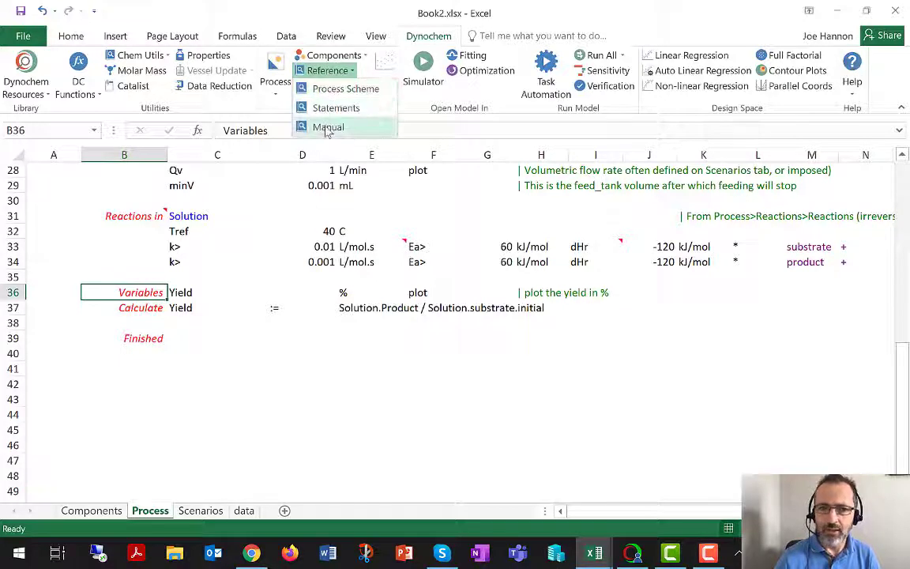
left_click(184, 308)
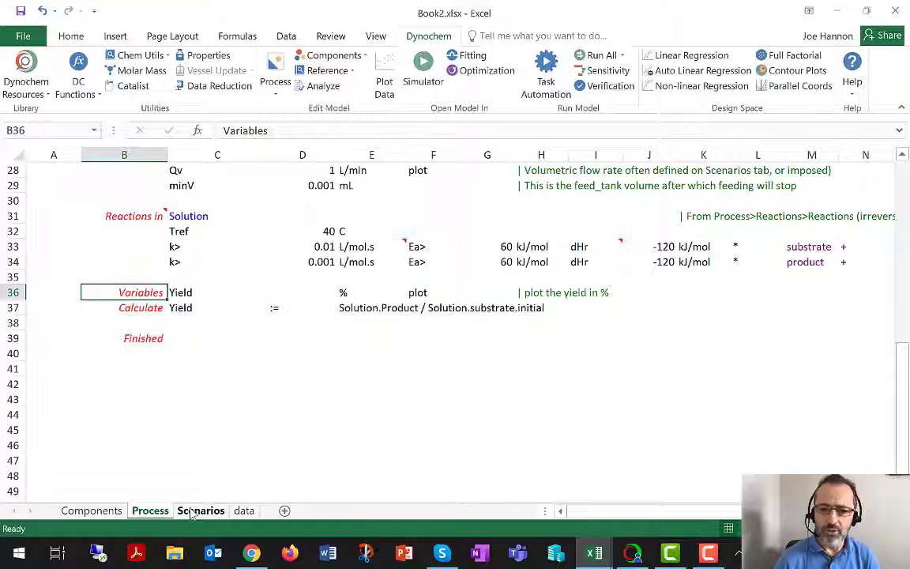
On the data sheet, add a new column header with Solution in C2 and Temperature in C3
left_click(245, 511)
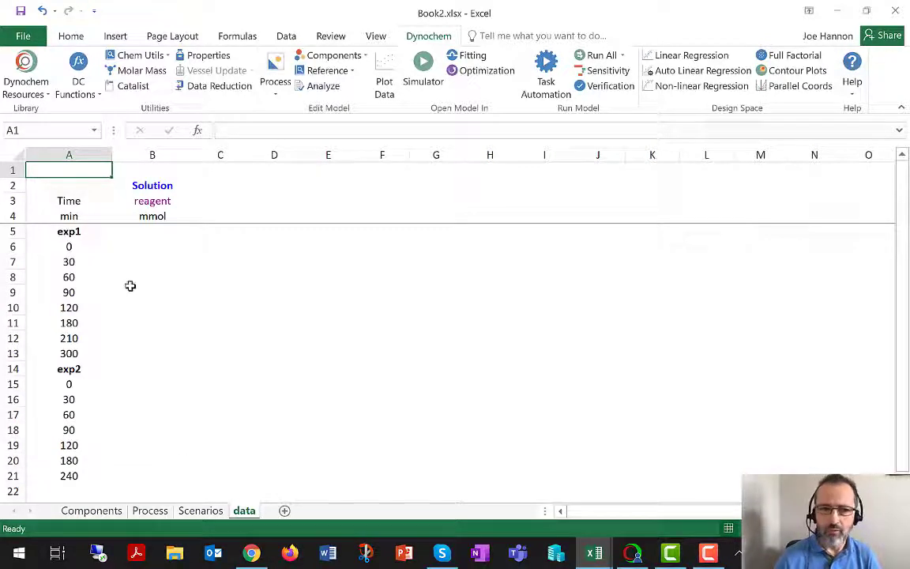
left_click(158, 184)
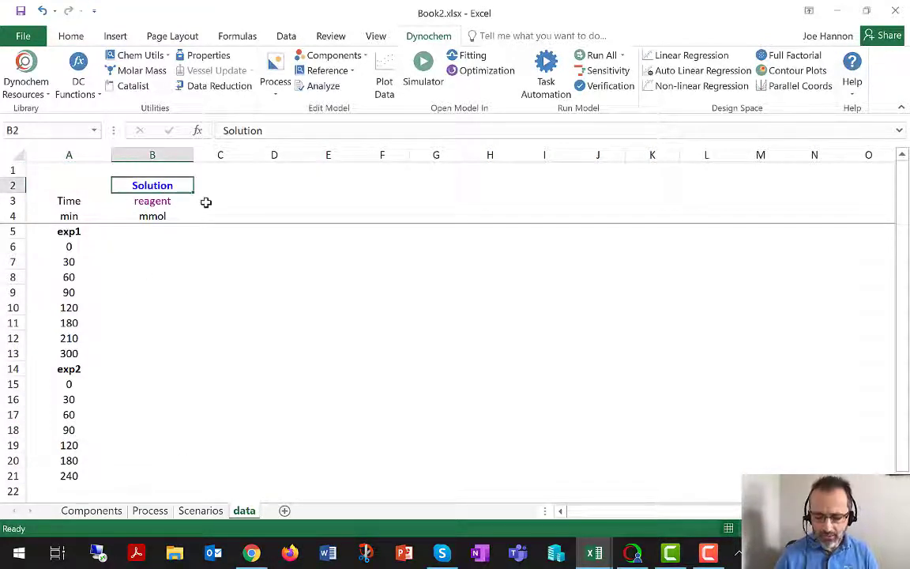
key("Right")
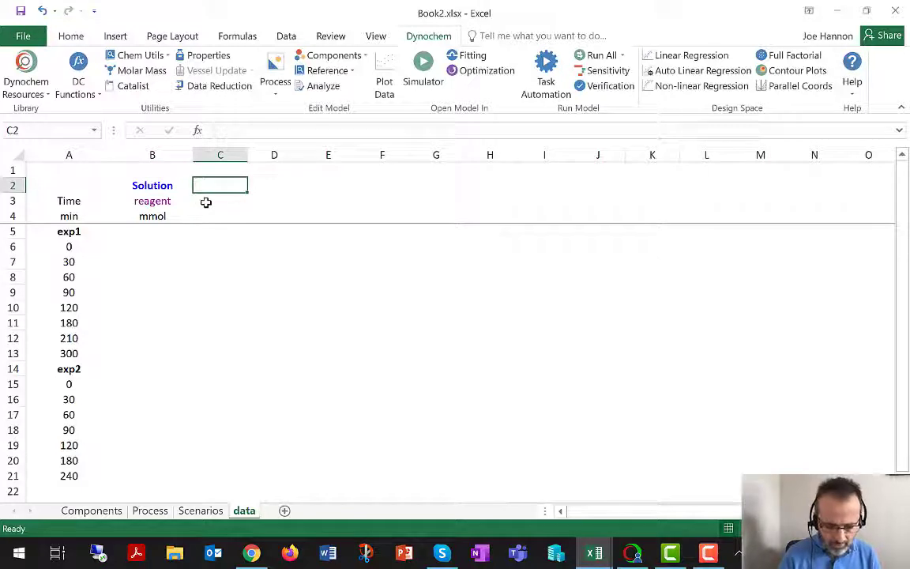
type("Solution")
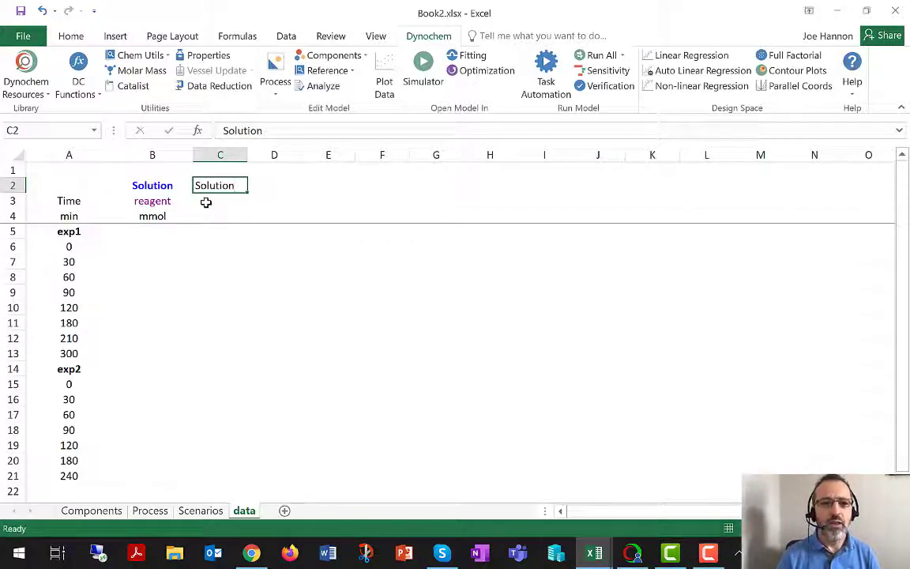
key("Return")
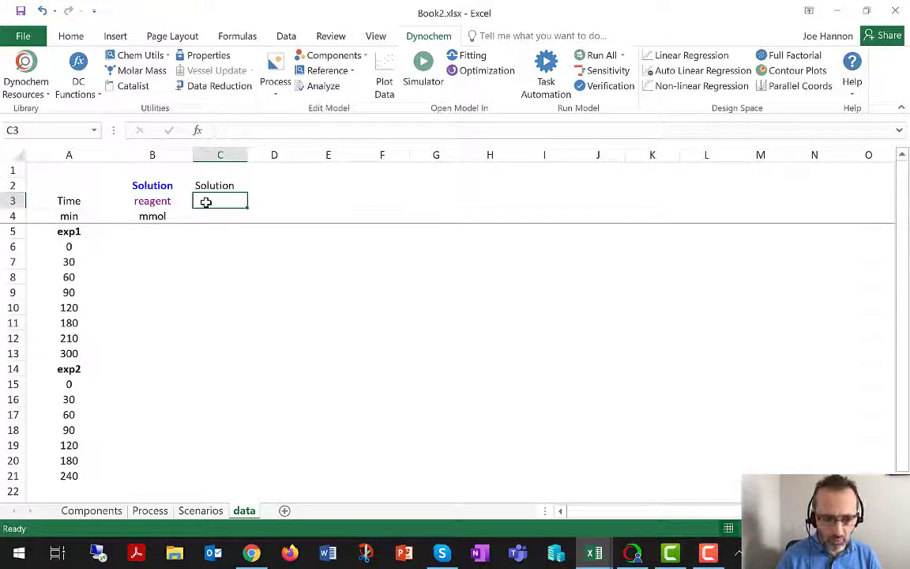
type("Temper")
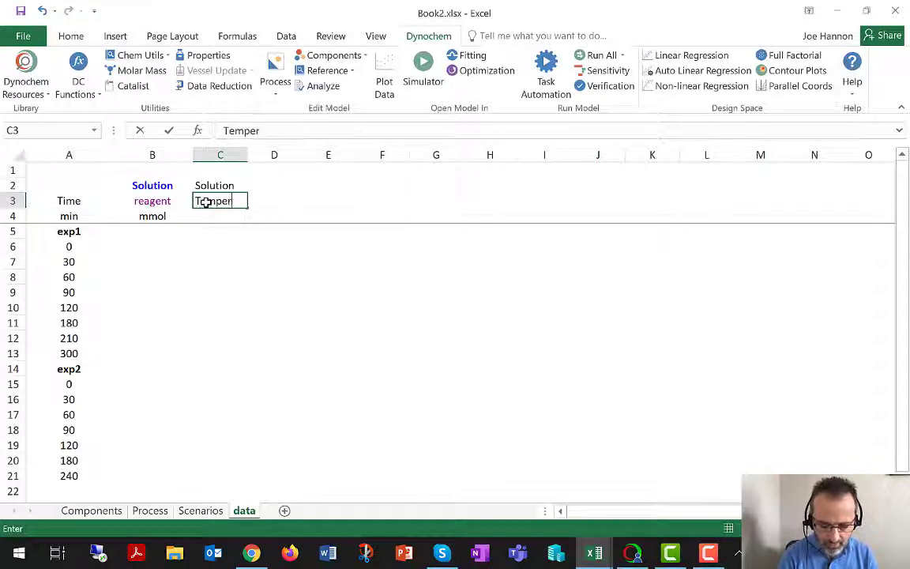
type("ature")
key("ctrl+Return")
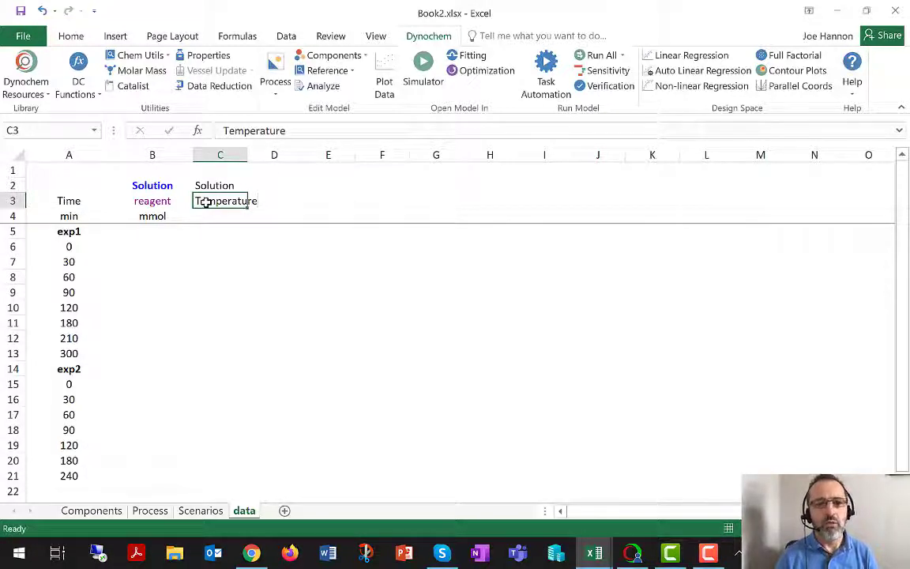
key("Return")
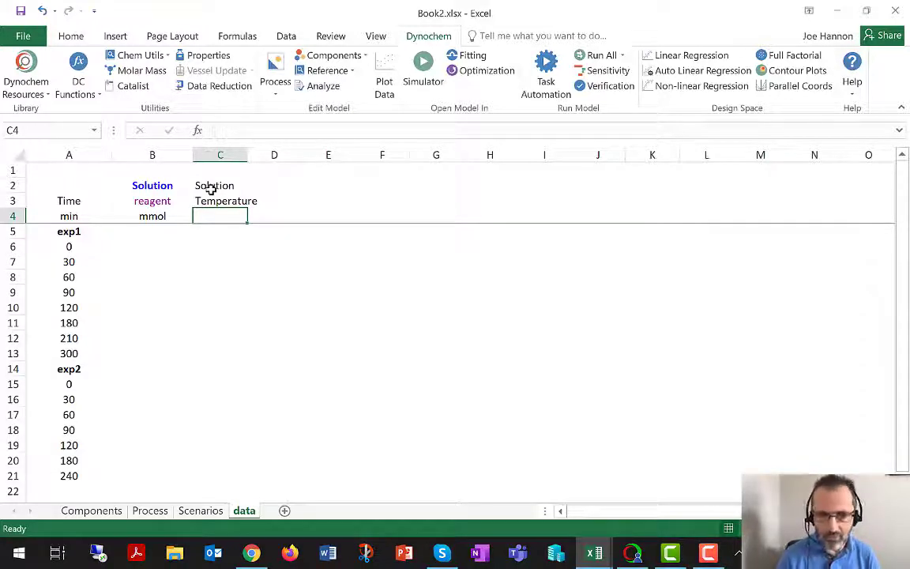
Set the new Temperature column's unit to C and enter impose beneath it in the exp1 row
type("C")
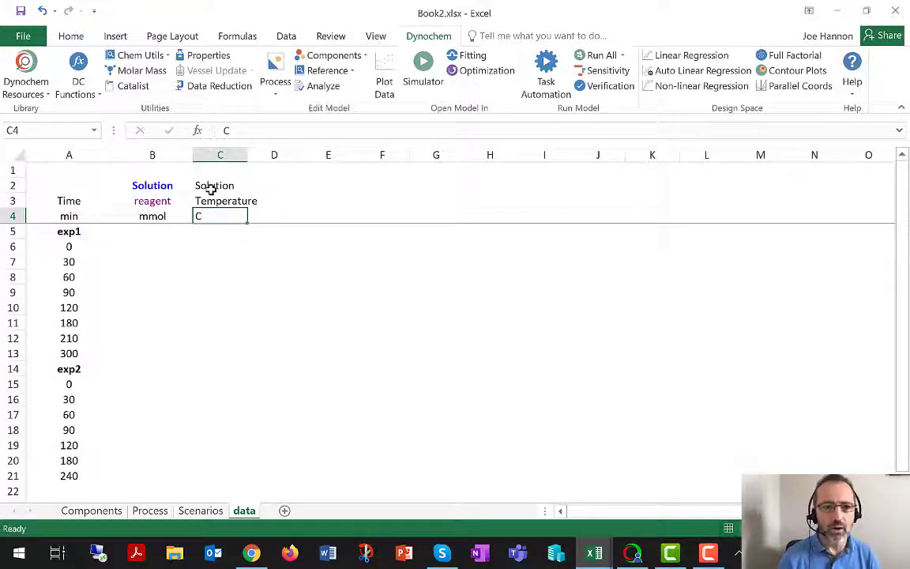
key("Return")
type("impose")
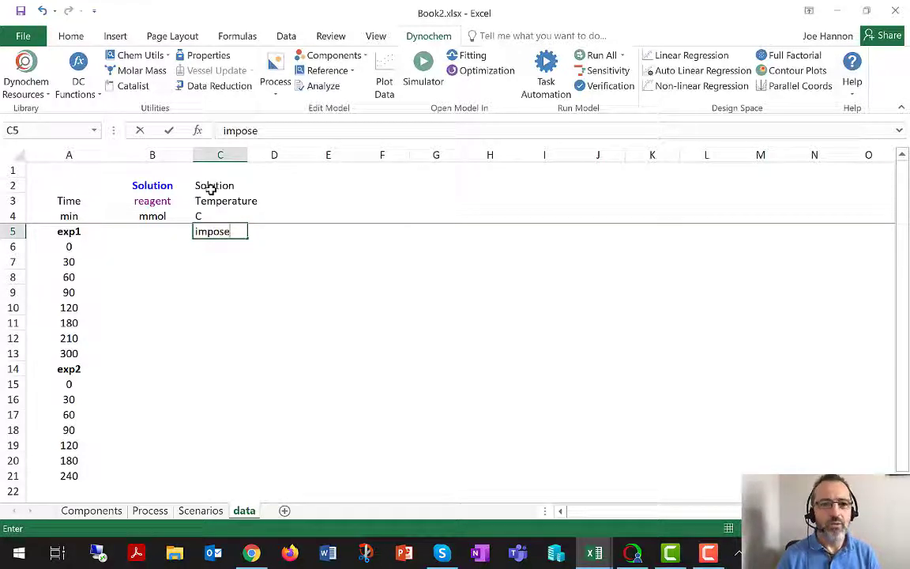
key("Return")
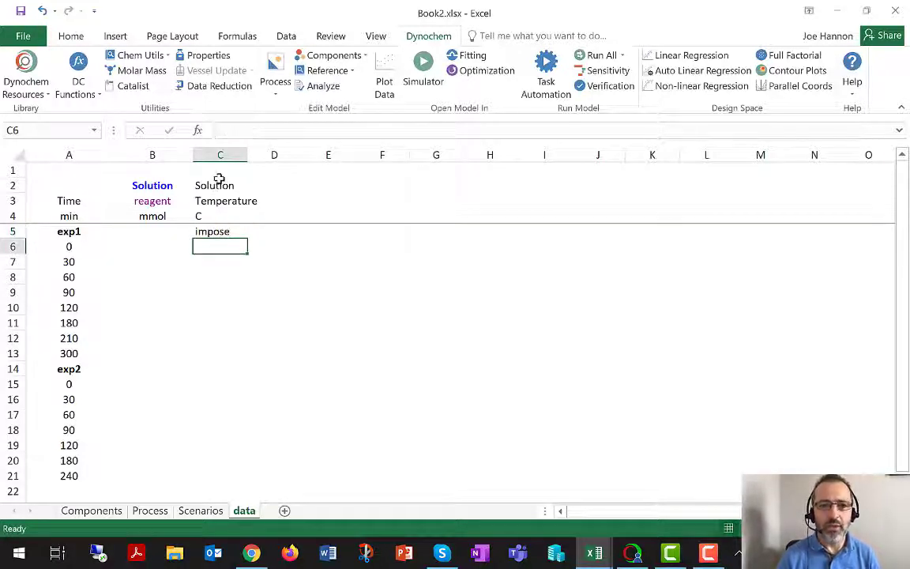
left_click_drag(220, 188, 218, 204)
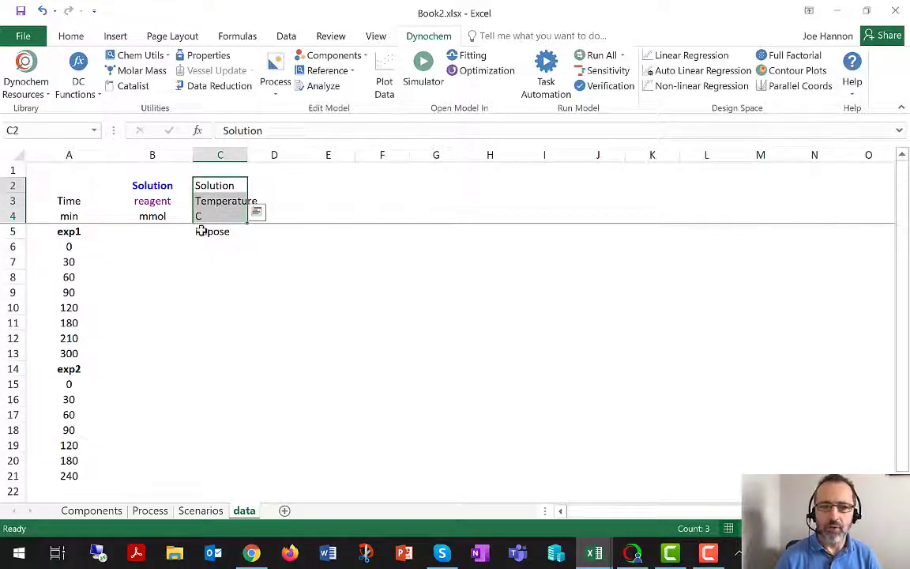
left_click(207, 231)
left_click(11, 231)
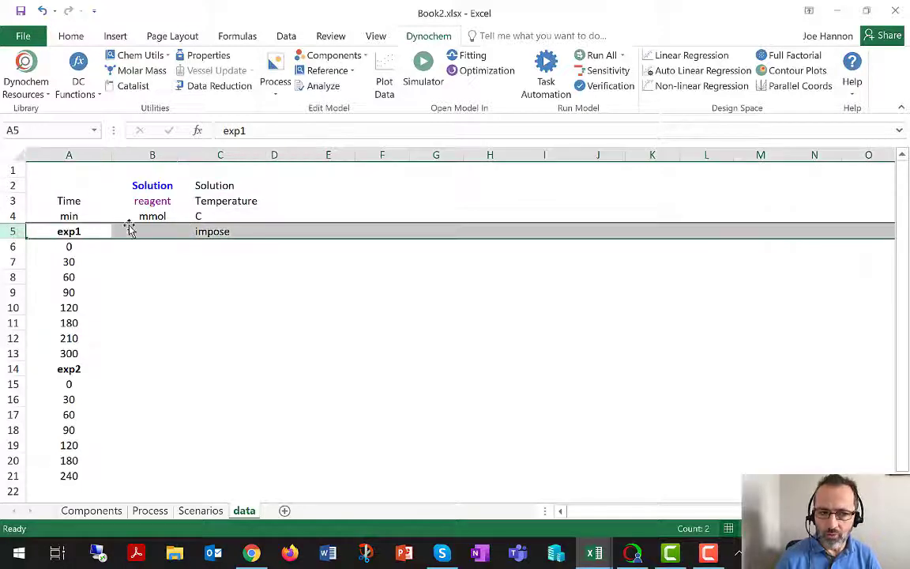
left_click(209, 231)
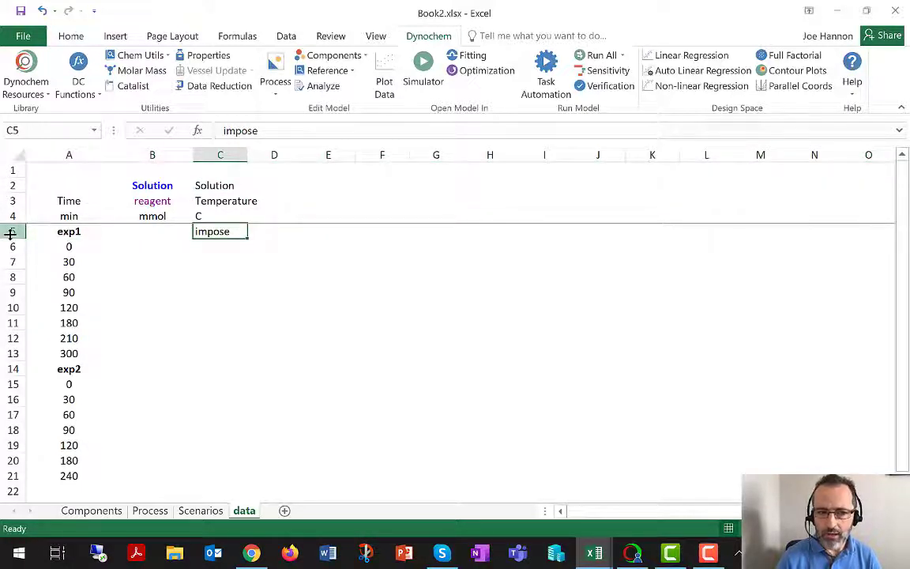
Enter a Solution Temperature of 20 at both 0 and 30 min for exp1
left_click(204, 245)
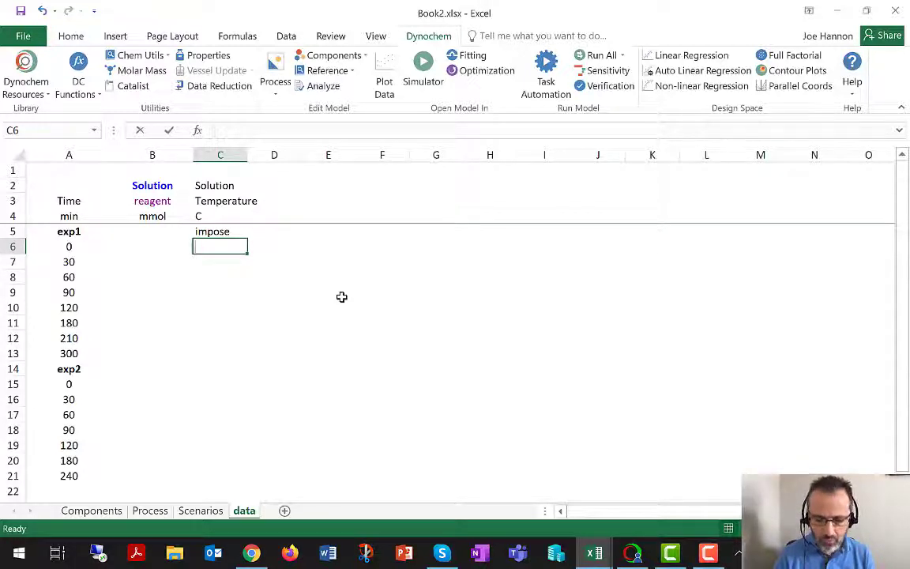
type("20")
key("Return")
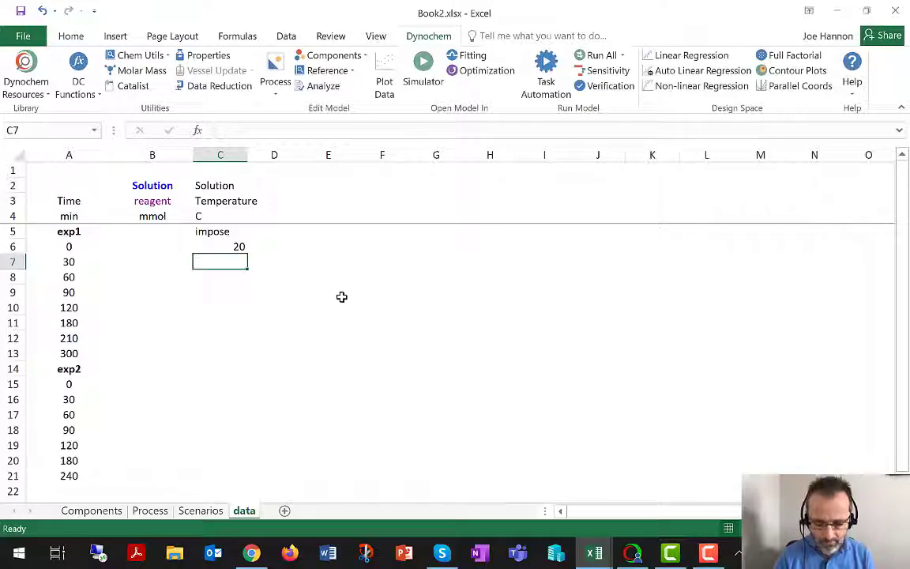
type("20")
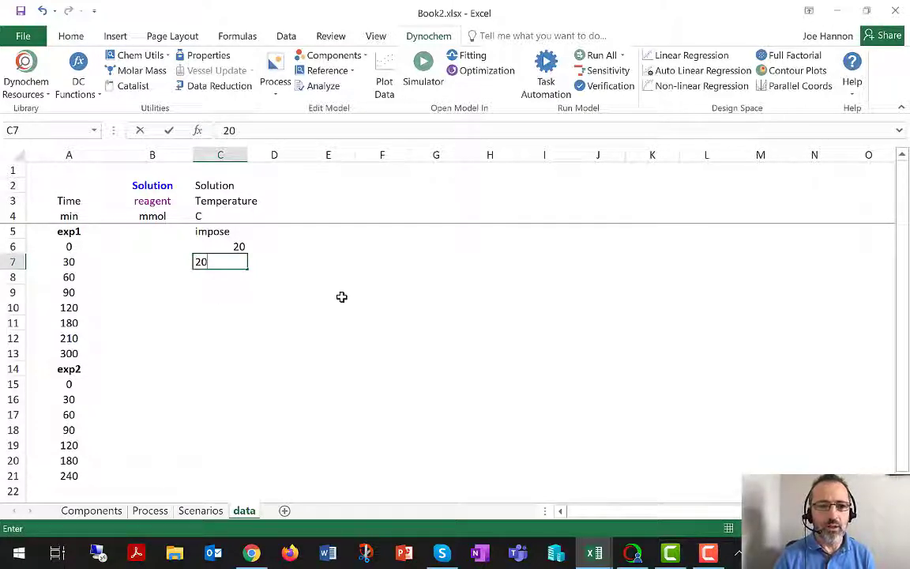
key("Return")
Leave the 60 min temperature blank and enter 80 at 90 and 300 min for exp1
key("Return")
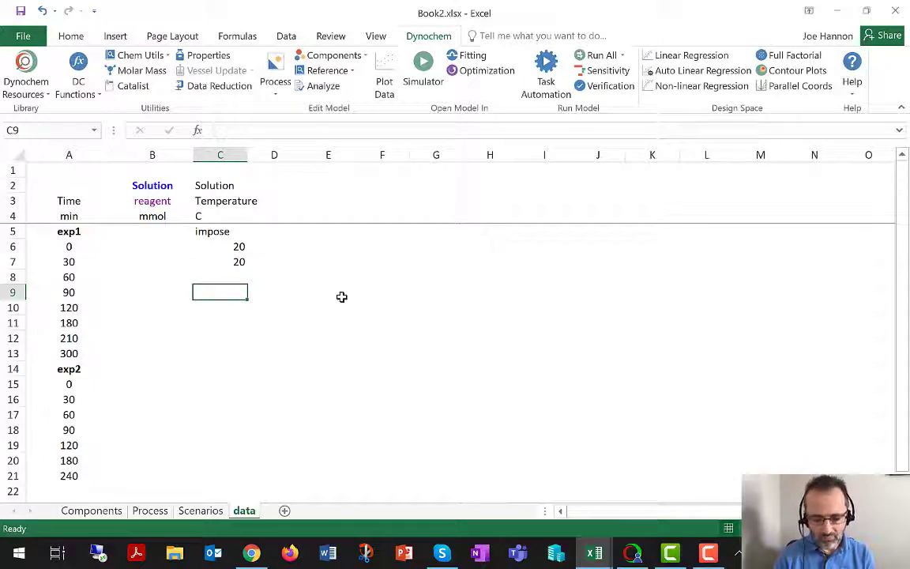
type("80")
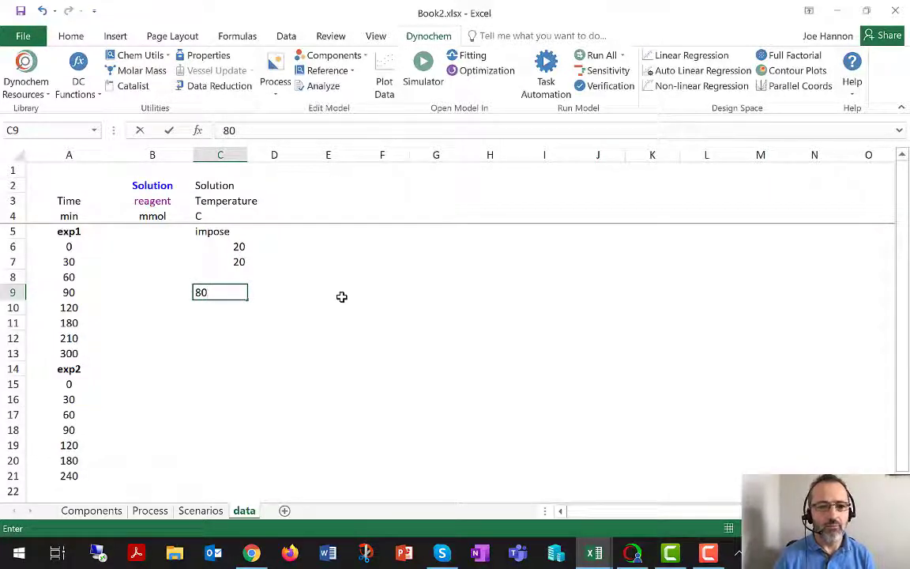
key("Return")
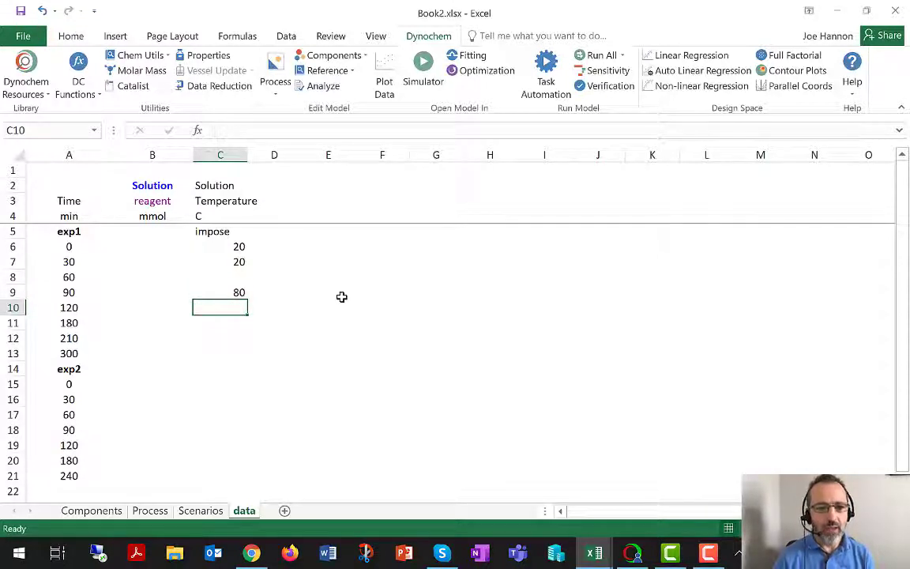
key("Down")
key("Down")
key("Down")
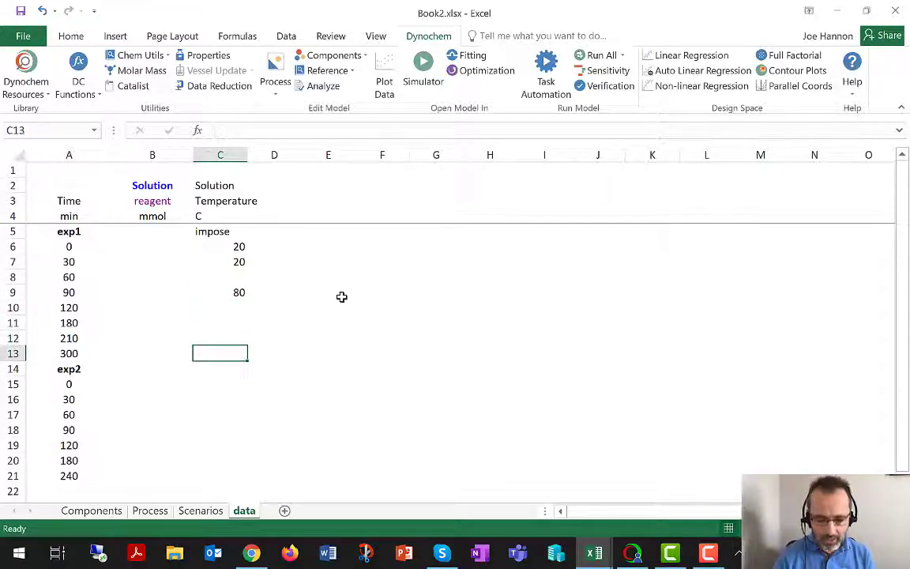
type("80")
key("Return")
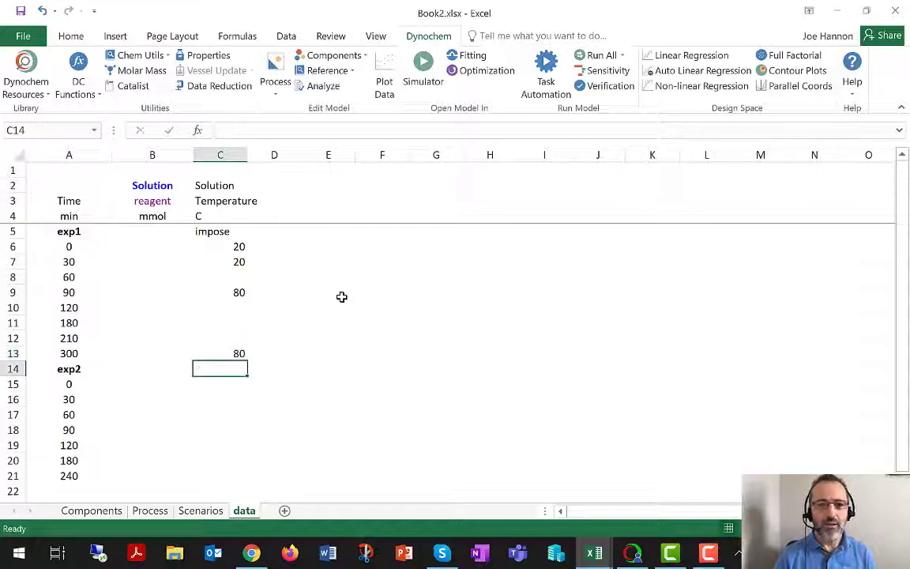
Open the model in the Simulator with the Experiment 1 (data.exp1) scenario
left_click(61, 234)
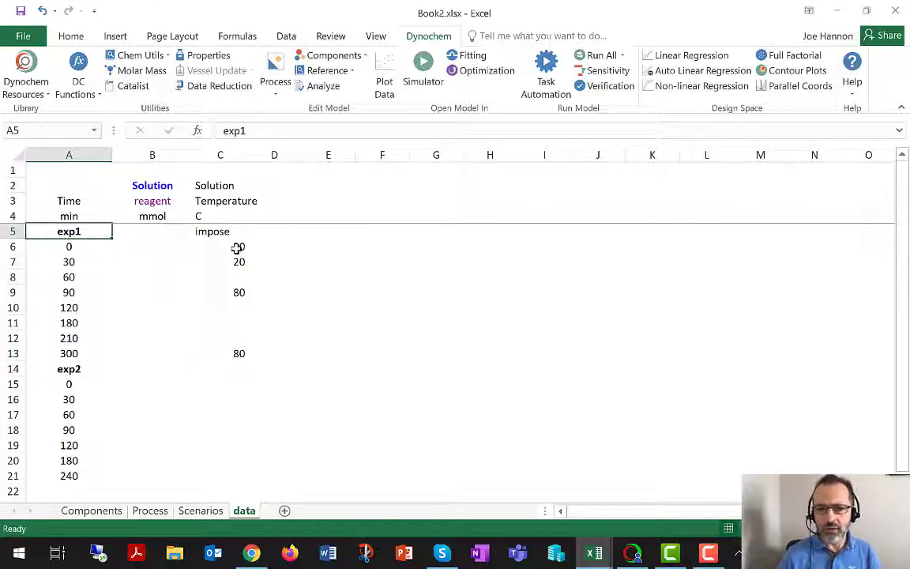
left_click_drag(237, 248, 229, 355)
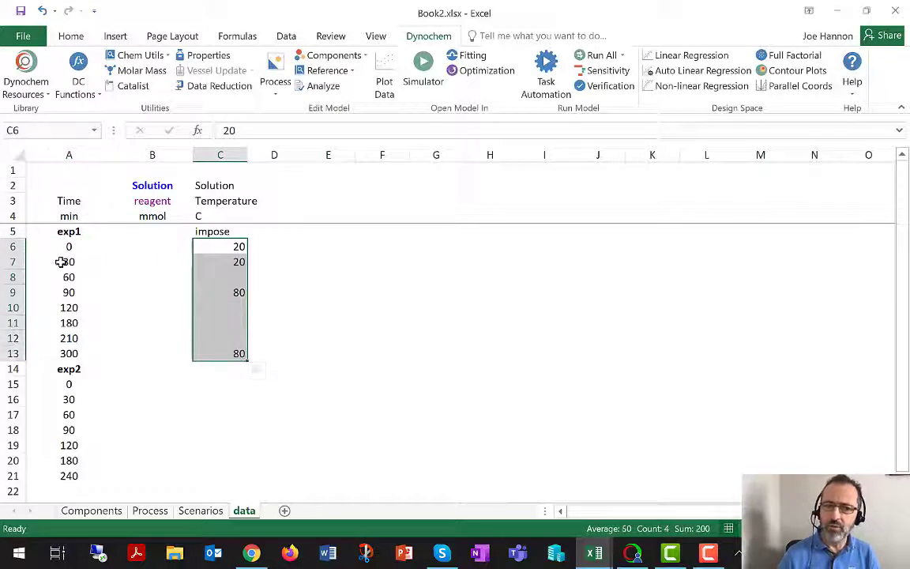
left_click(66, 227)
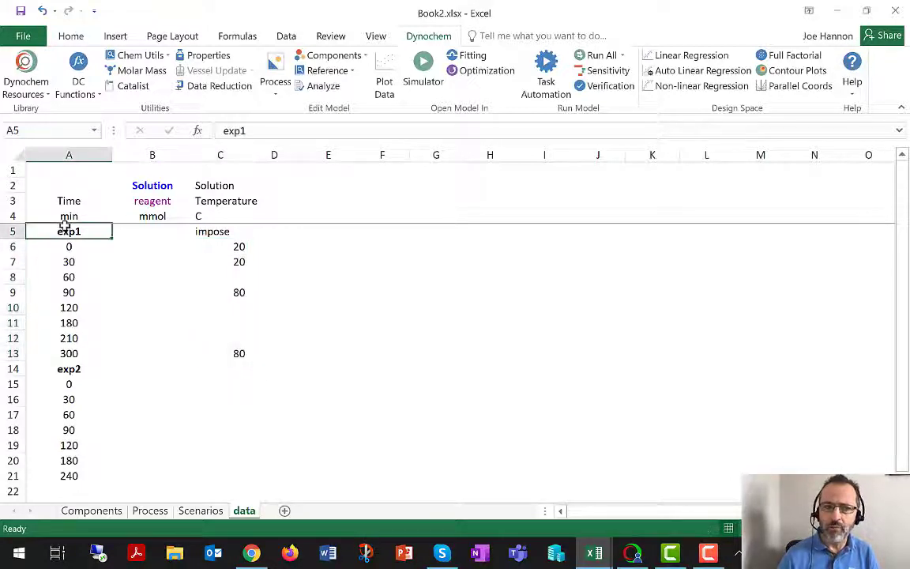
left_click(423, 64)
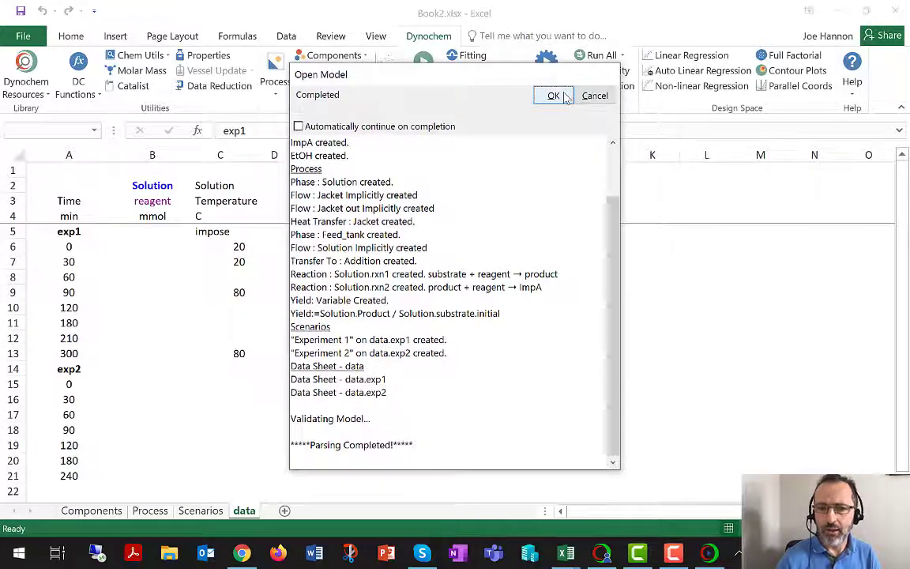
left_click(565, 96)
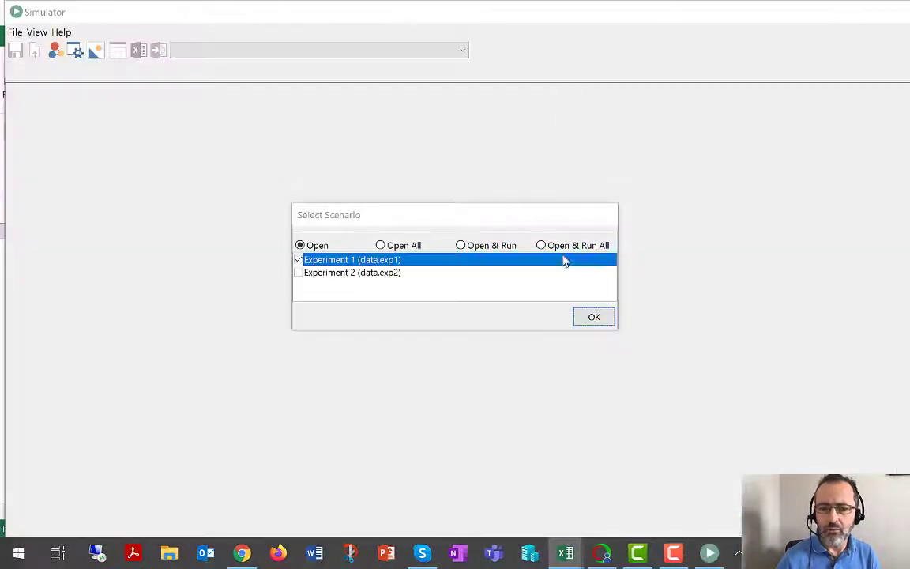
left_click(594, 319)
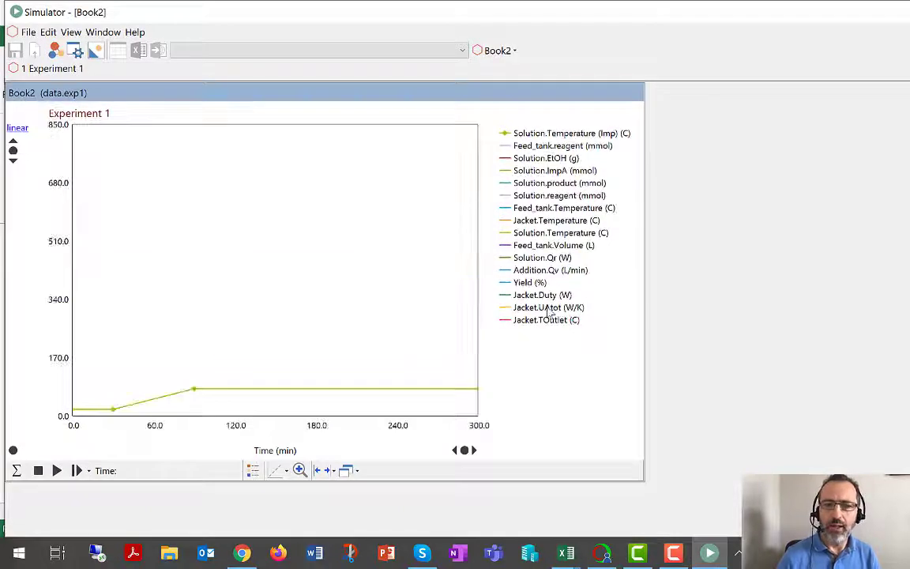
Highlight the Solution.Temperature (Imp) profile on the plot and run the Experiment 1 simulation
left_click(529, 139)
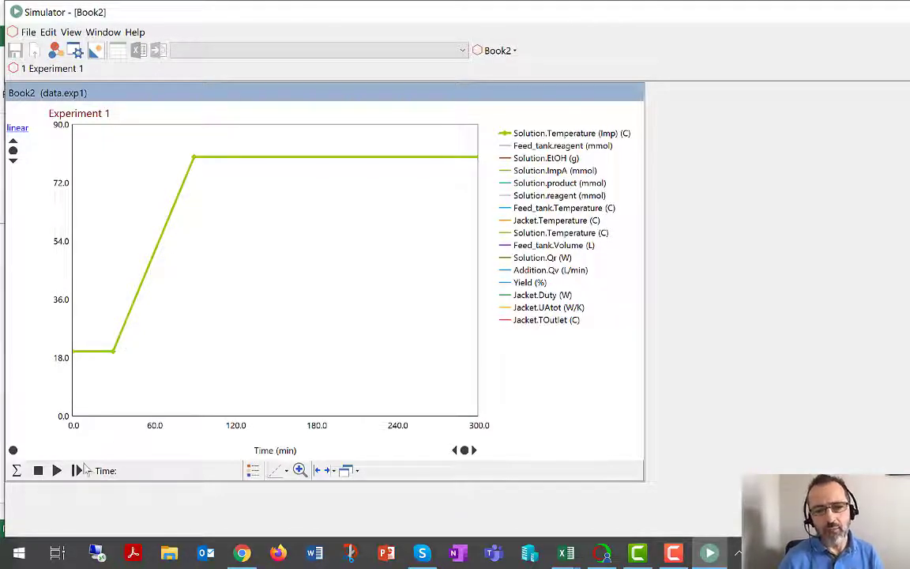
right_click(707, 202)
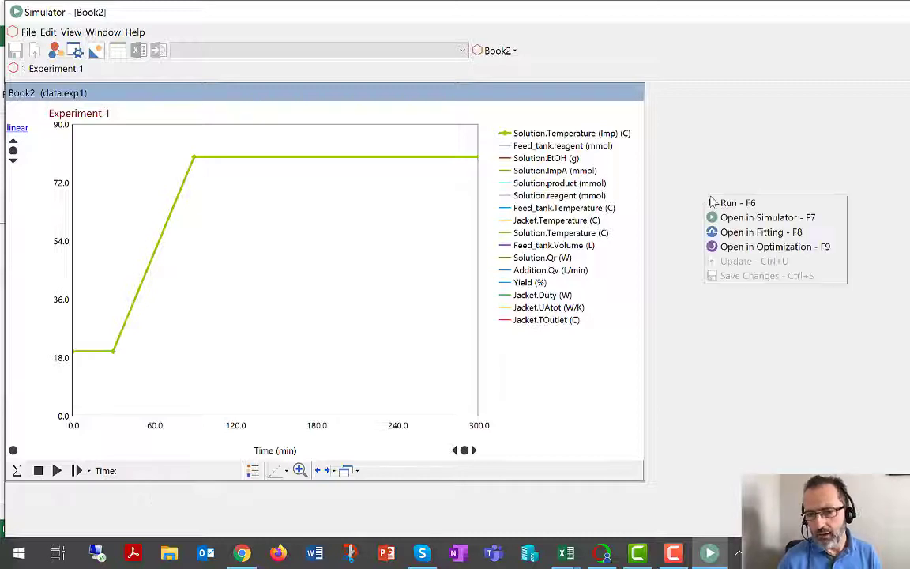
left_click(720, 201)
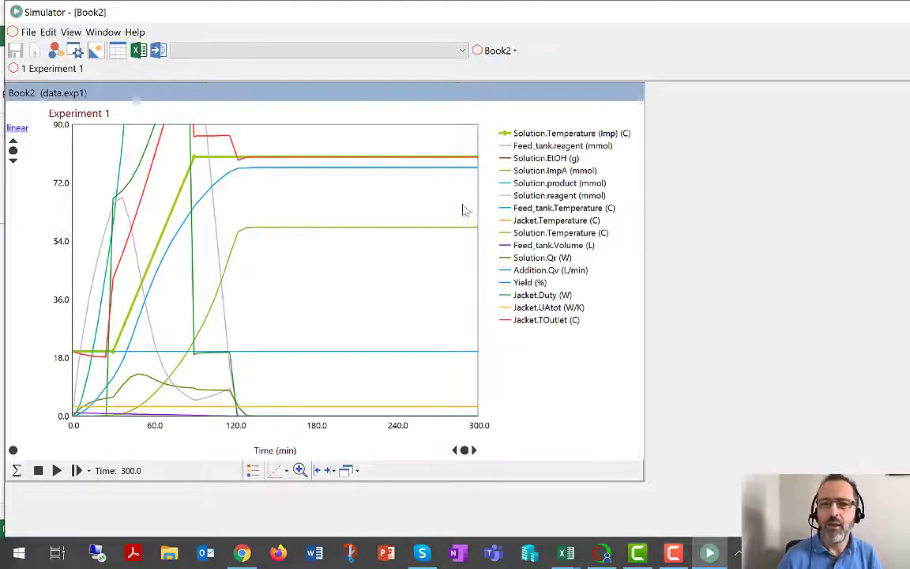
Highlight the Jacket.Temperature, Solution.Temperature (Imp) and Yield curves in turn and examine their simulated profiles
left_click(521, 224)
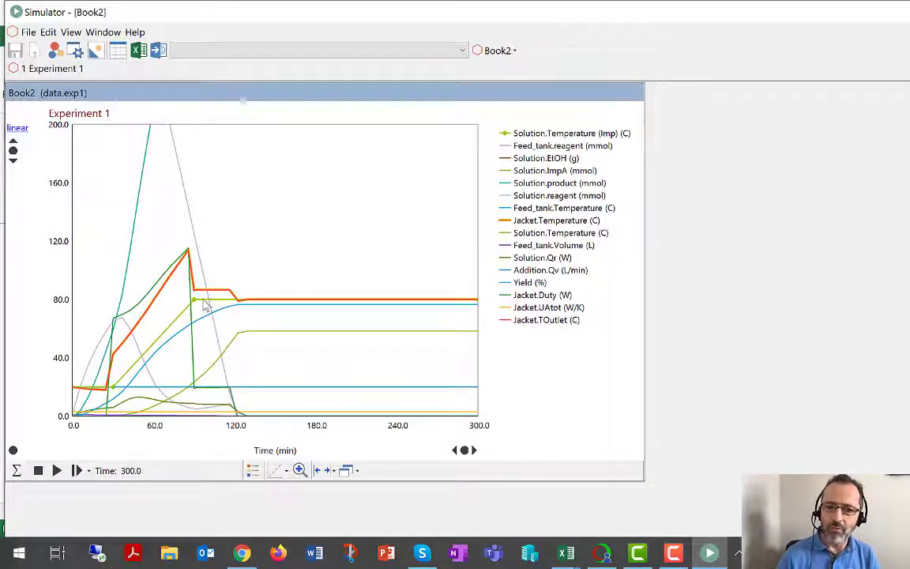
left_click(511, 133)
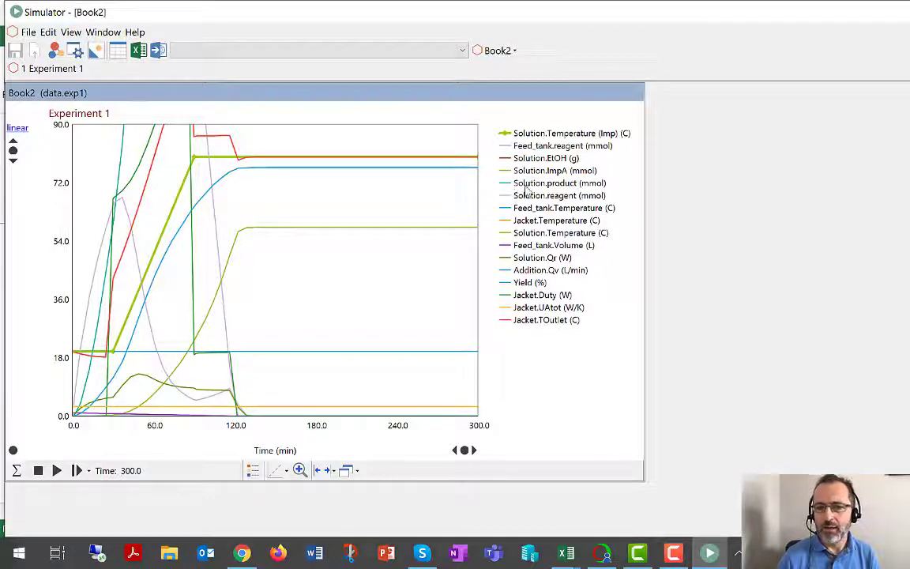
left_click(525, 283)
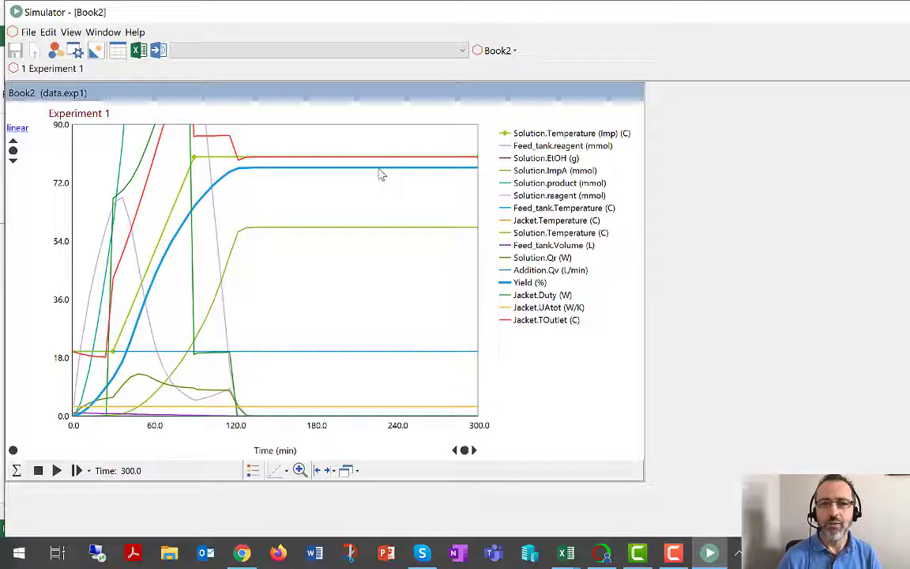
mouse_move(380, 173)
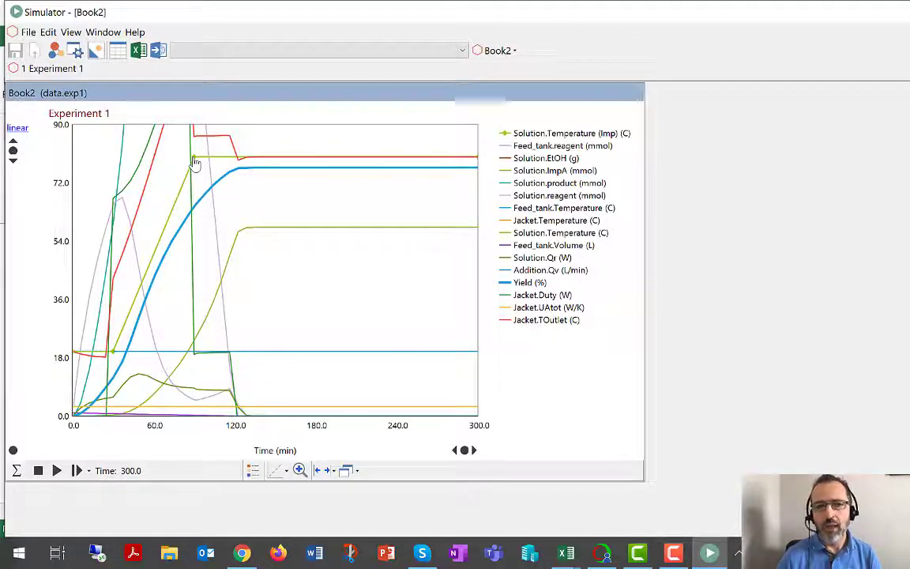
Lower the imposed solution temperature point at 90 min to about 49 °C on the plot and rerun the simulation
left_click_drag(195, 162, 248, 266)
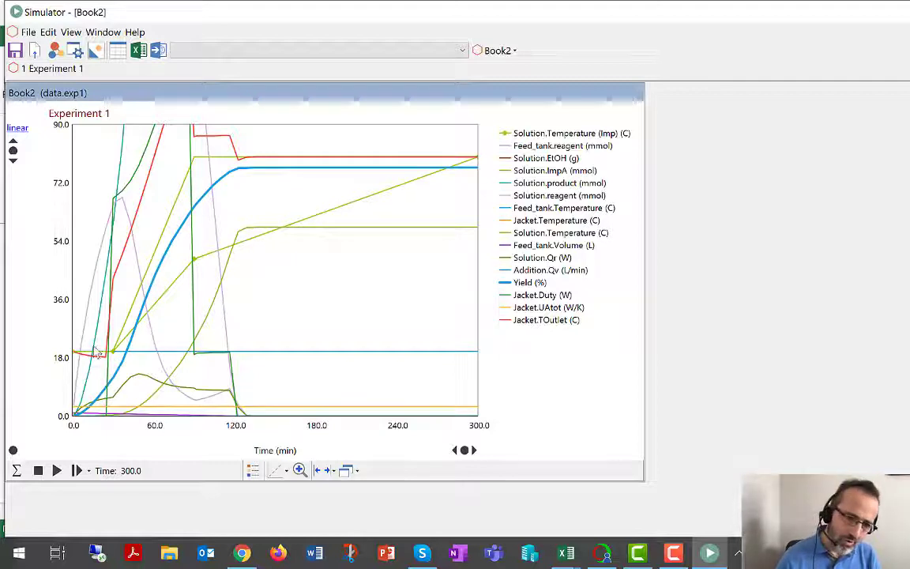
left_click(58, 471)
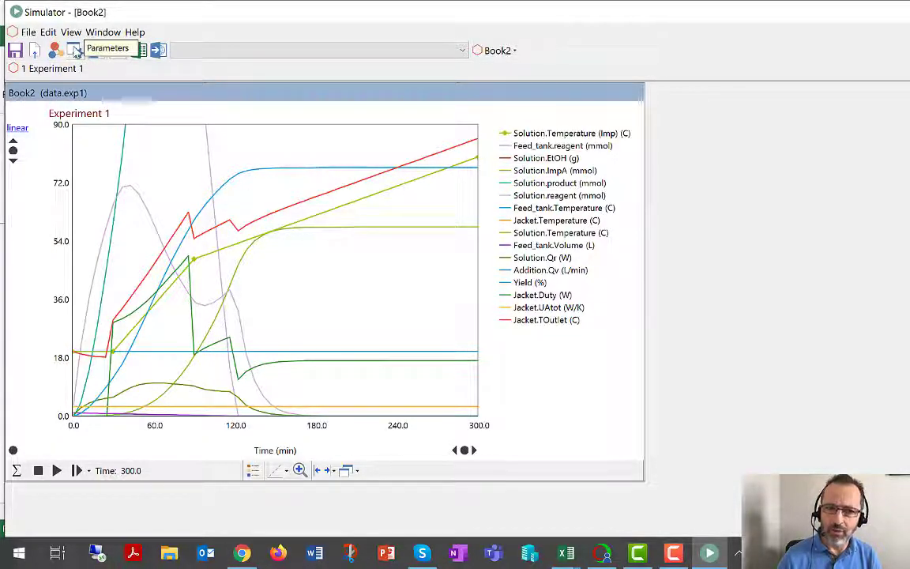
Set the activation energy Ea of reaction rxn2 to 90 kJ/mol and rerun the simulation
left_click(52, 49)
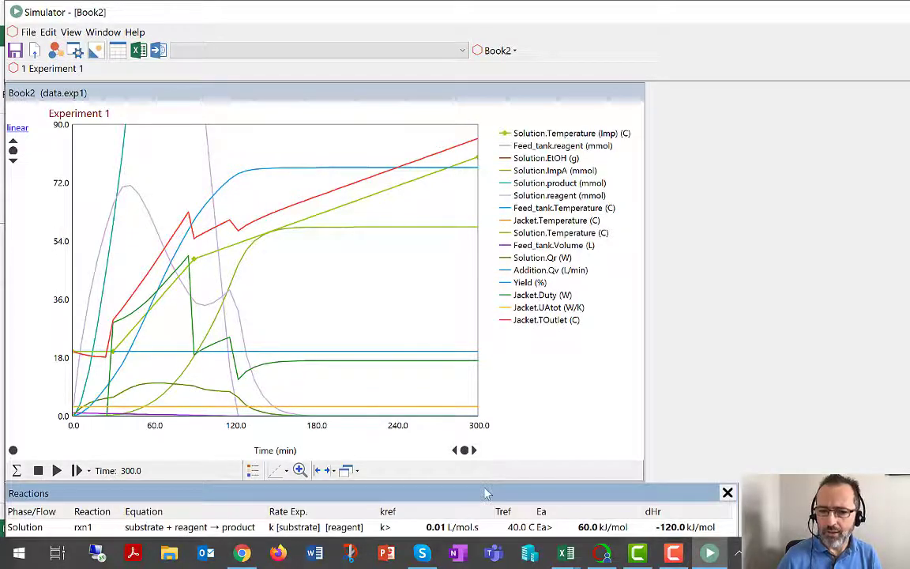
left_click_drag(485, 491, 608, 338)
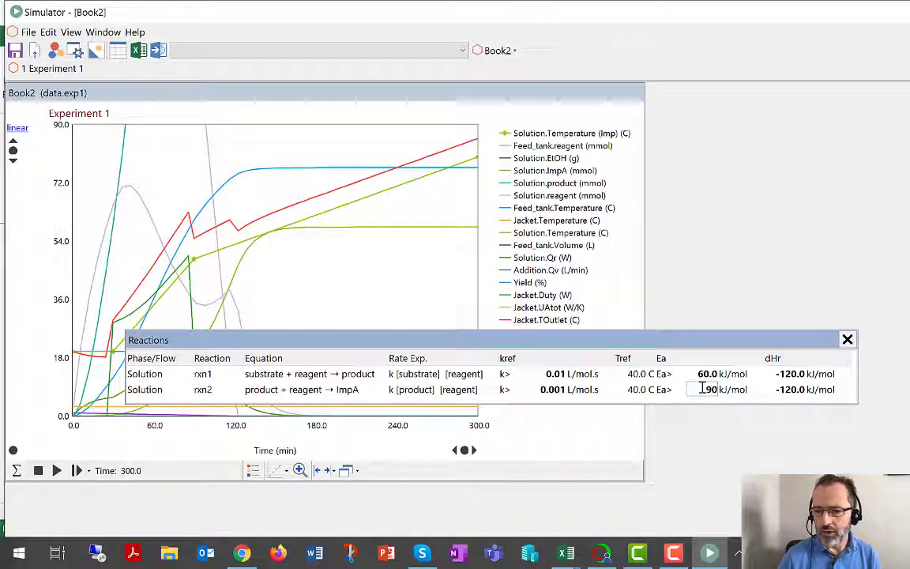
left_click(847, 339)
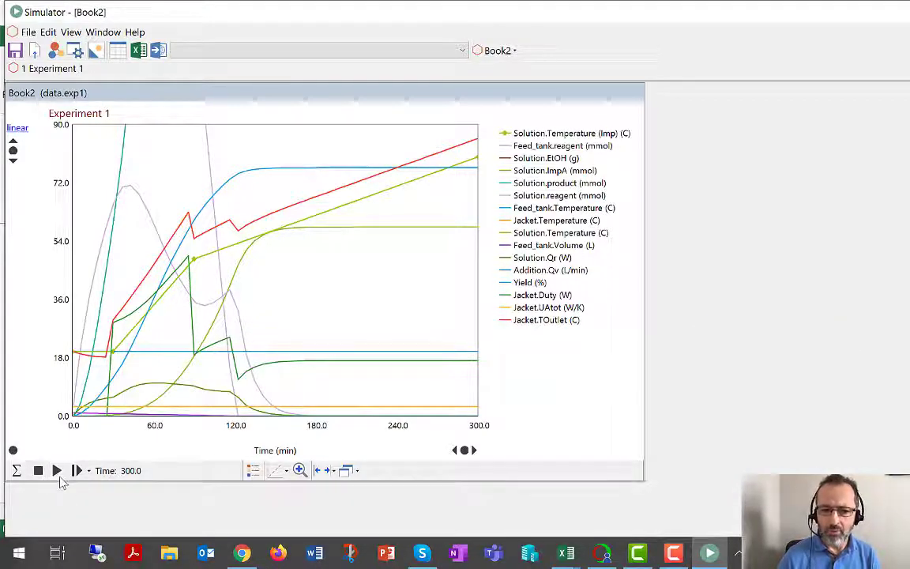
left_click(59, 477)
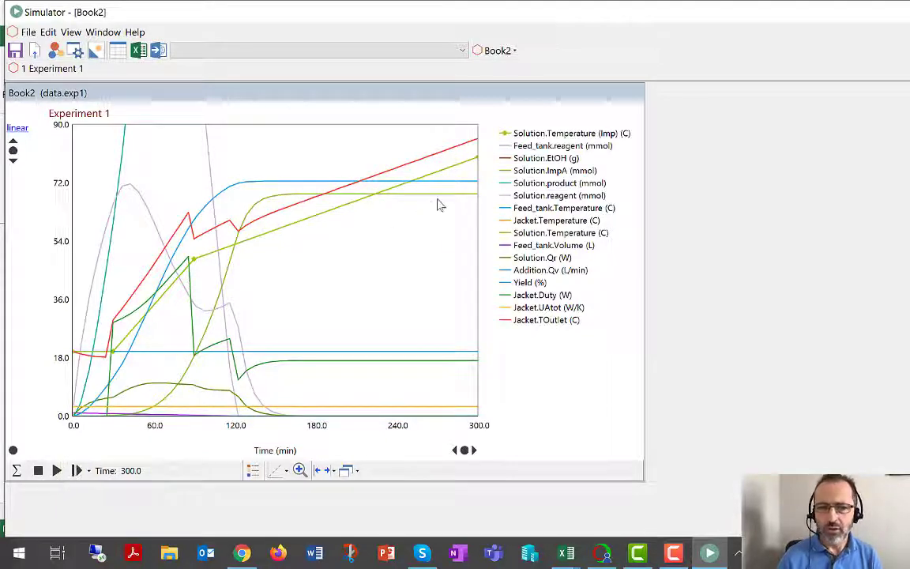
Highlight the Yield curve and raise the imposed solution temperature point at 90 min to about 80 °C
mouse_move(465, 186)
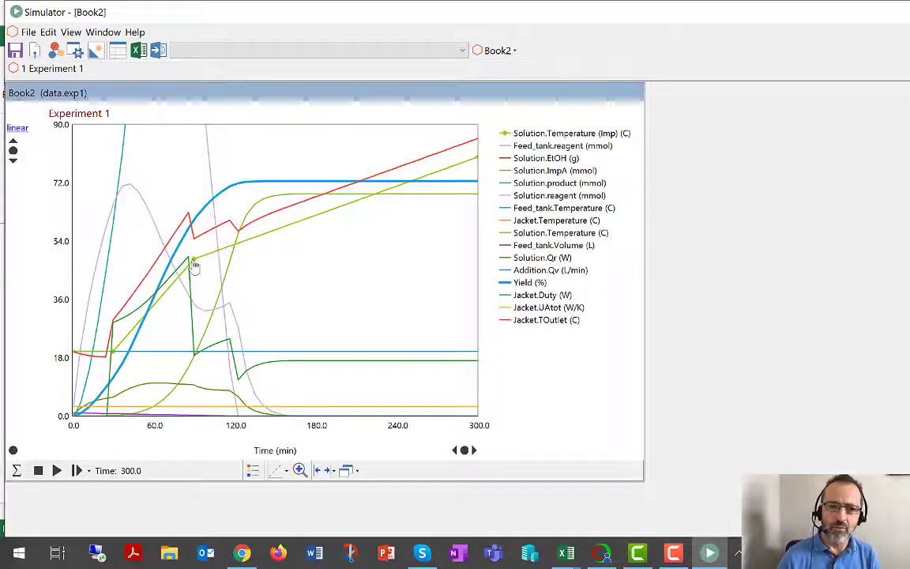
left_click_drag(193, 264, 180, 165)
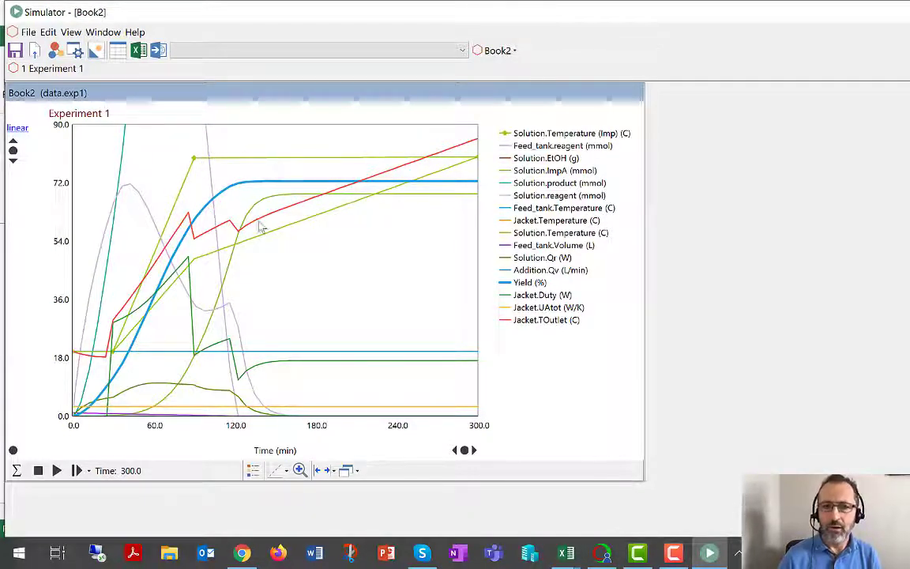
Rerun the simulation with the raised temperature profile and clear the highlight from the Yield curve
scroll(250, 264, "up", 1)
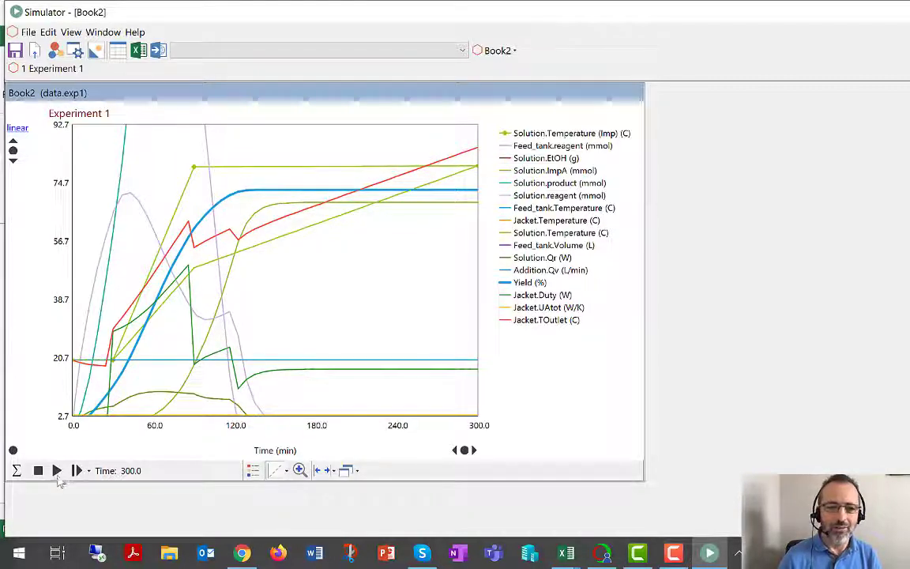
left_click(57, 476)
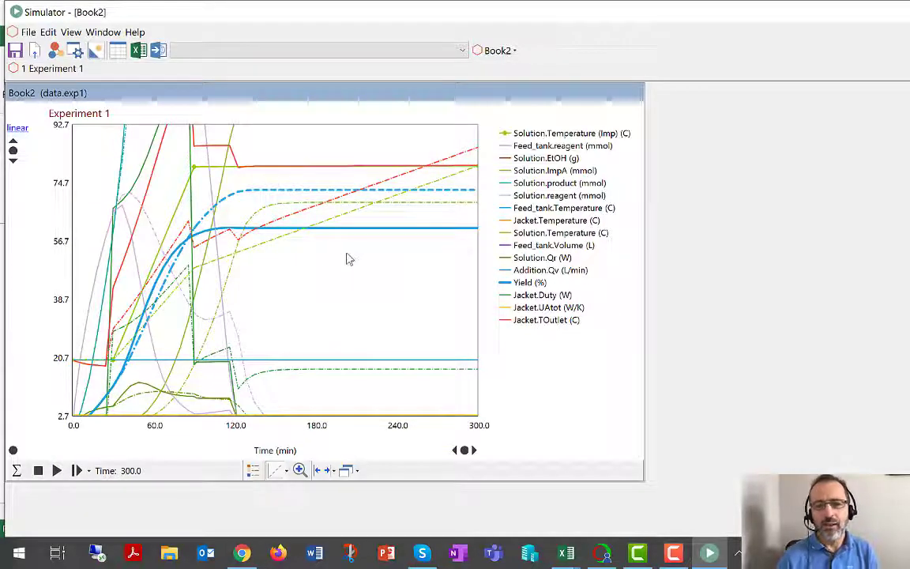
left_click(418, 235)
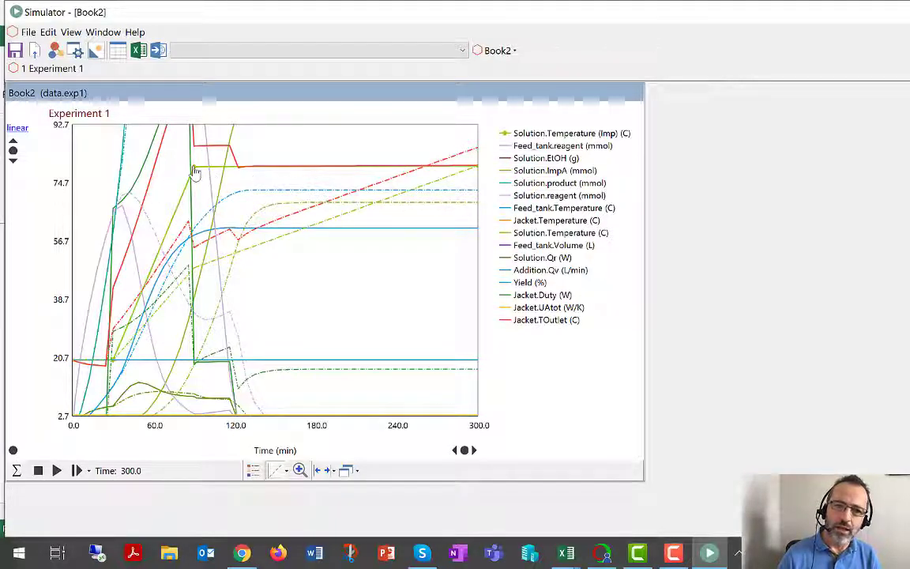
Lower the imposed solution temperature points at 90 and 300 min to about 39 °C on the plot and rerun the simulation
left_click_drag(197, 181, 248, 306)
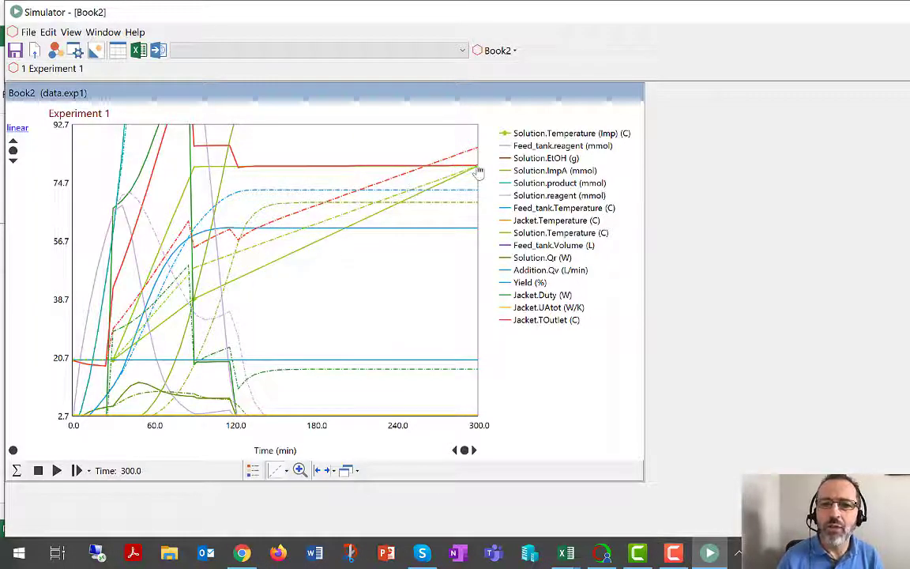
left_click_drag(479, 172, 455, 301)
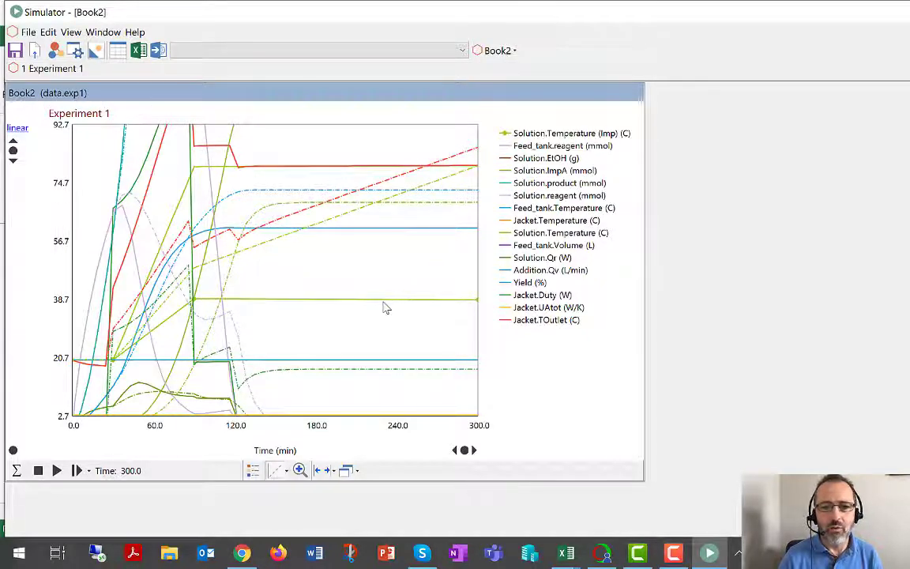
mouse_move(385, 308)
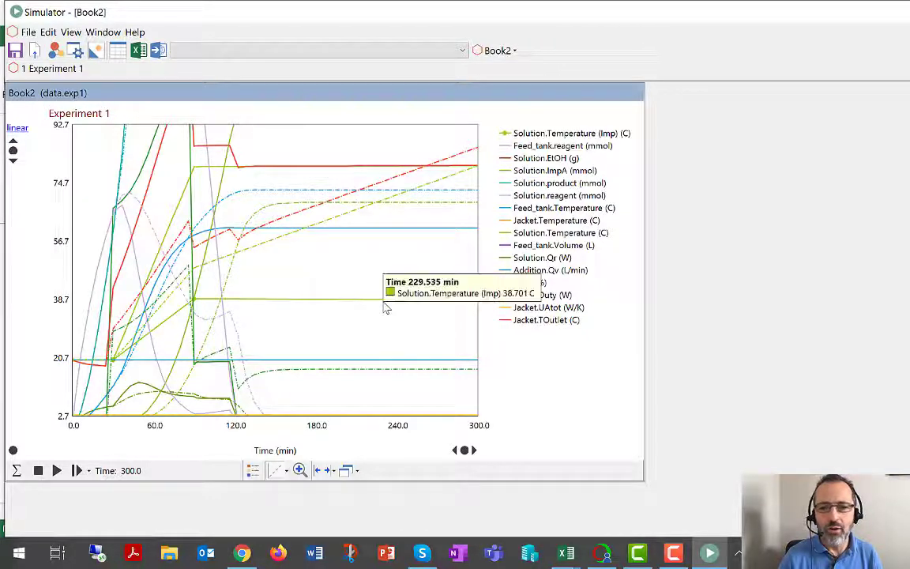
left_click(58, 471)
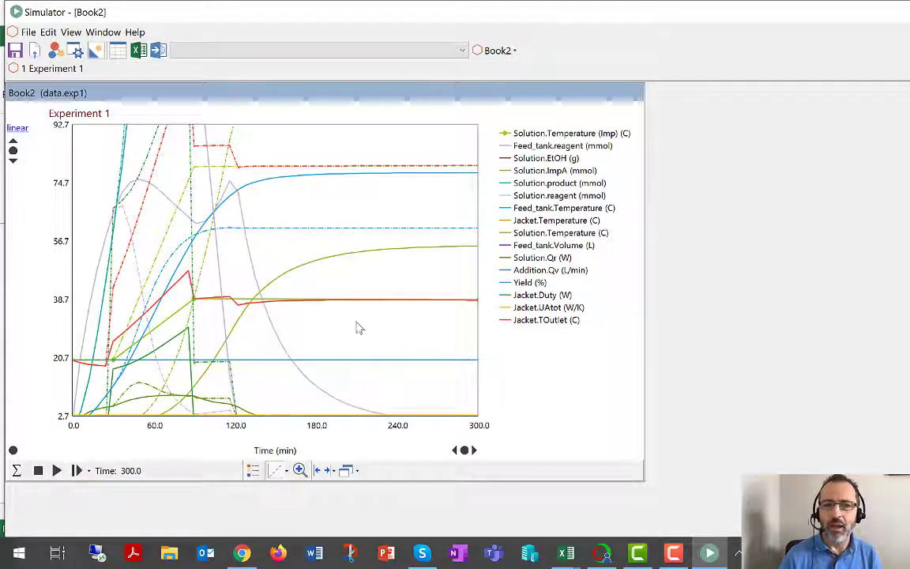
Examine the final part of the Yield curve and highlight the Solution.Temperature (Imp) curve
mouse_move(451, 178)
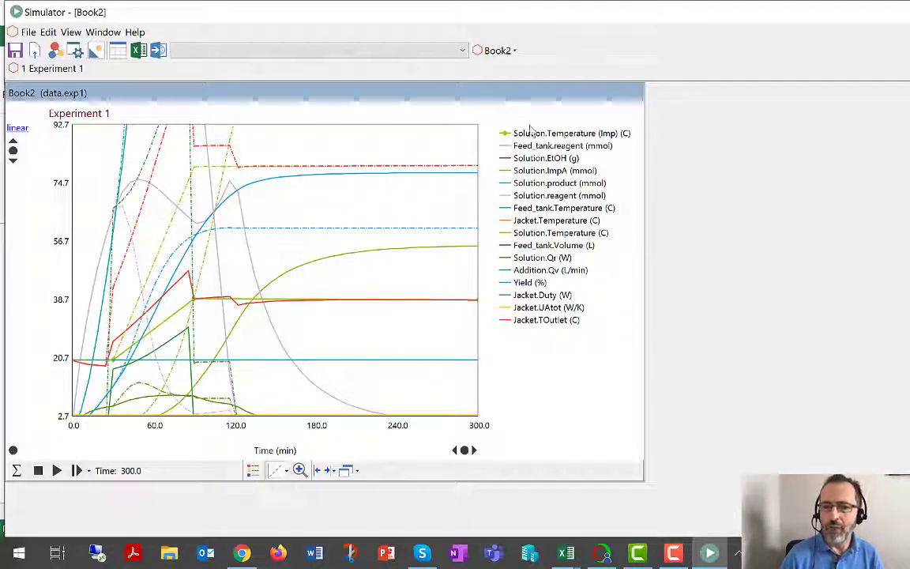
left_click(538, 134)
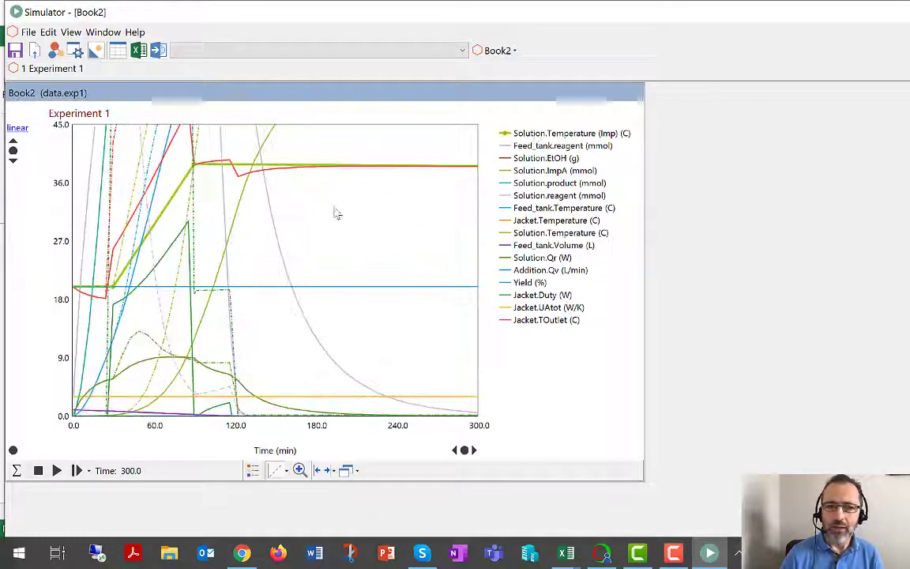